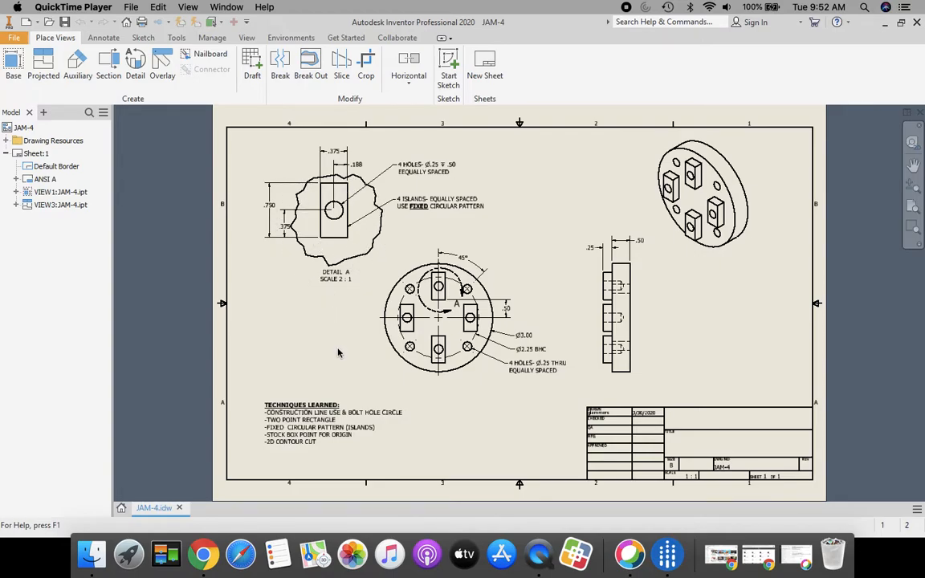
Open the 4 JAM part file bearing the author's surname from the personal network drive
click(121, 508)
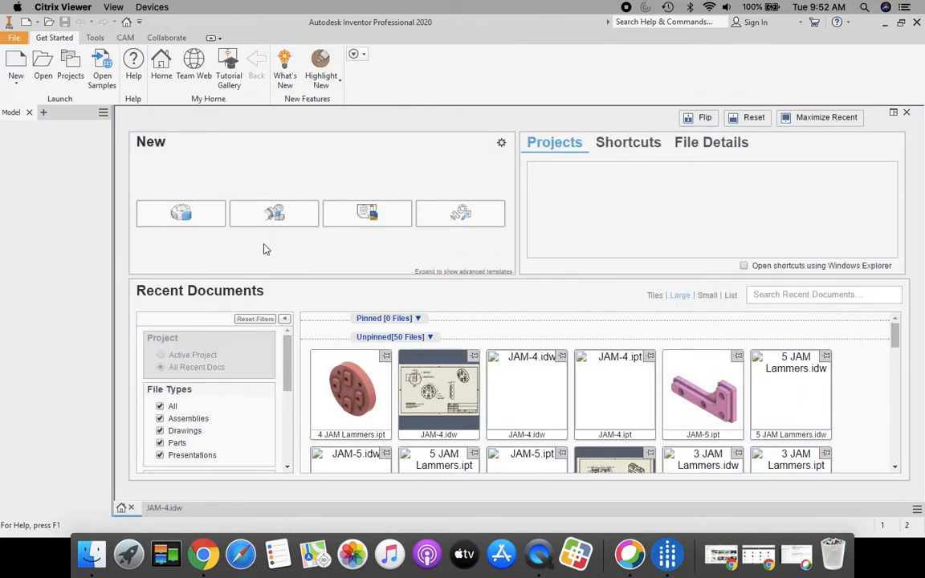
click(42, 67)
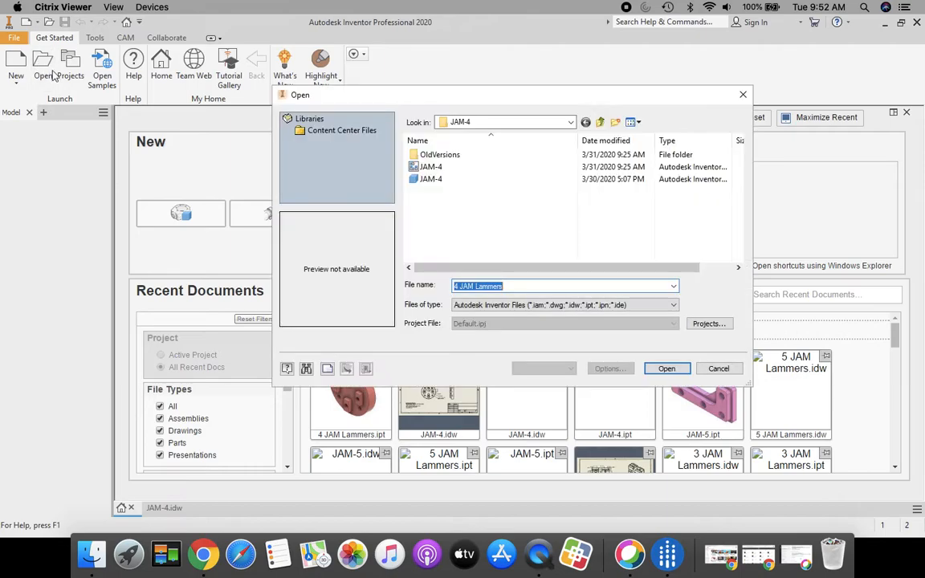
click(572, 125)
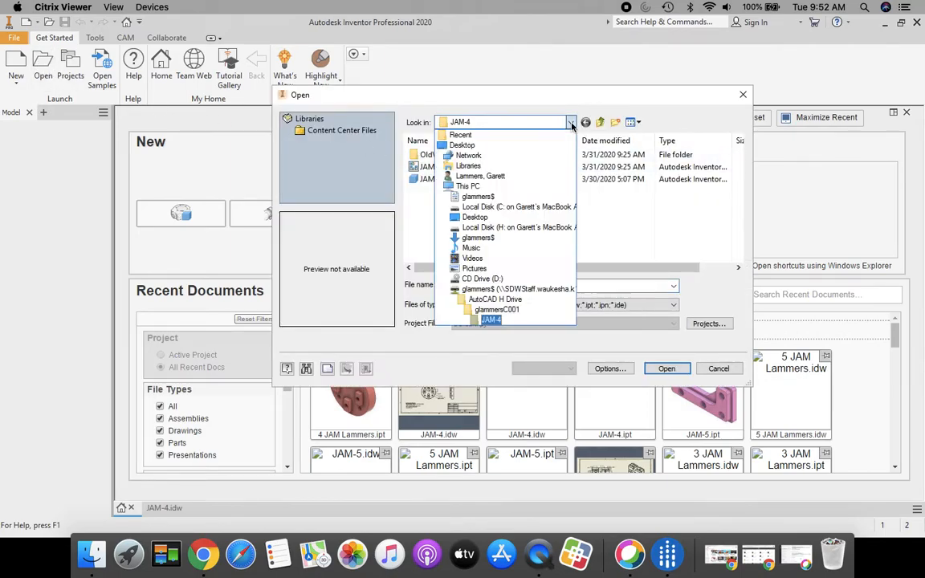
click(485, 290)
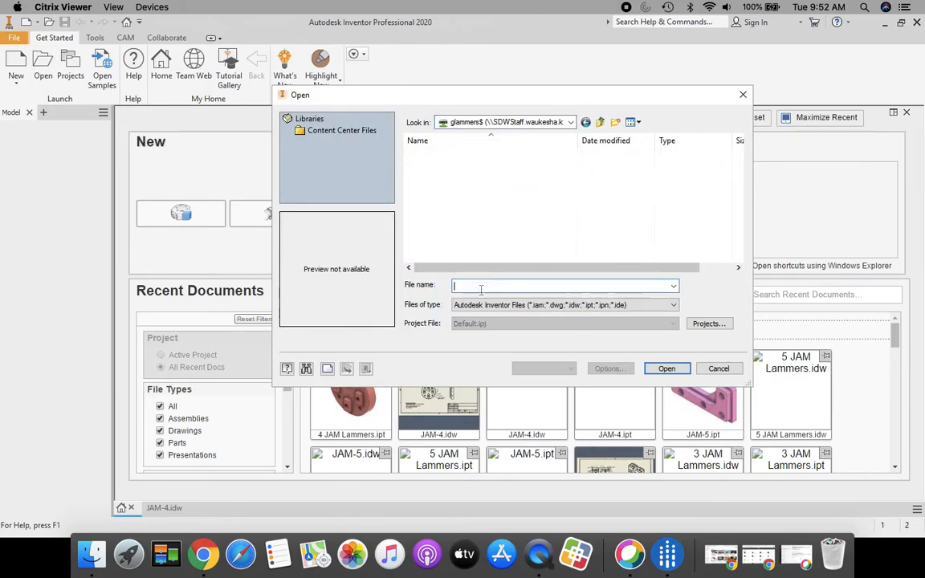
scroll(472, 240, down, 15)
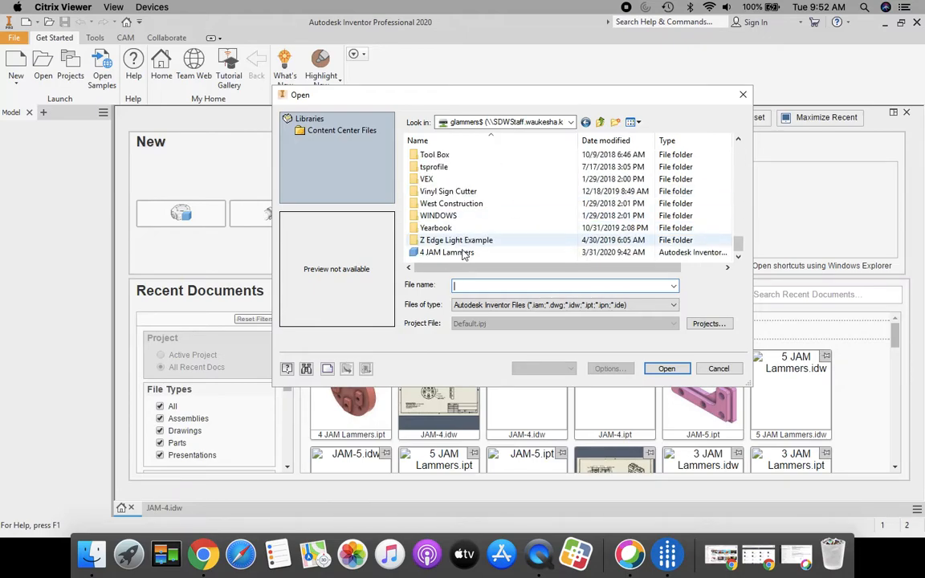
click(447, 252)
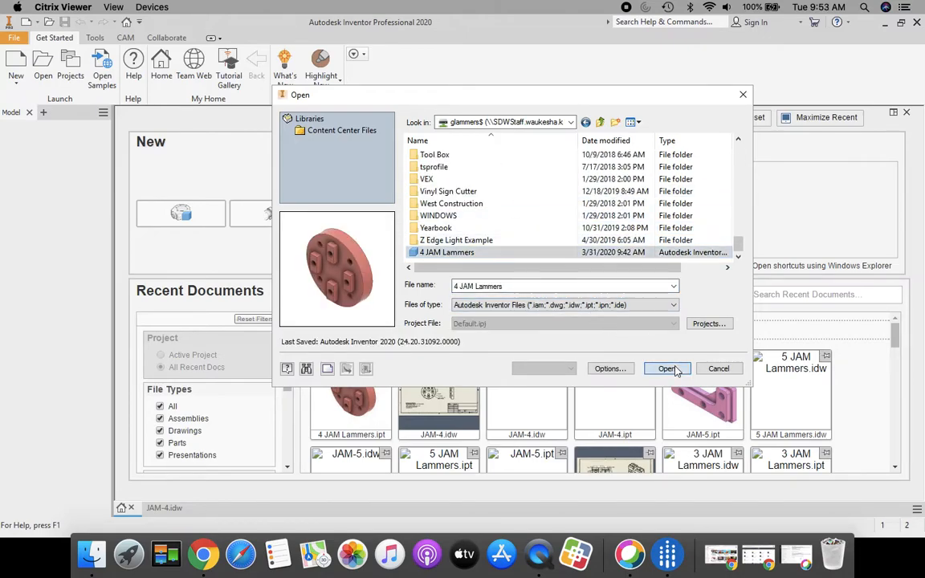
click(671, 368)
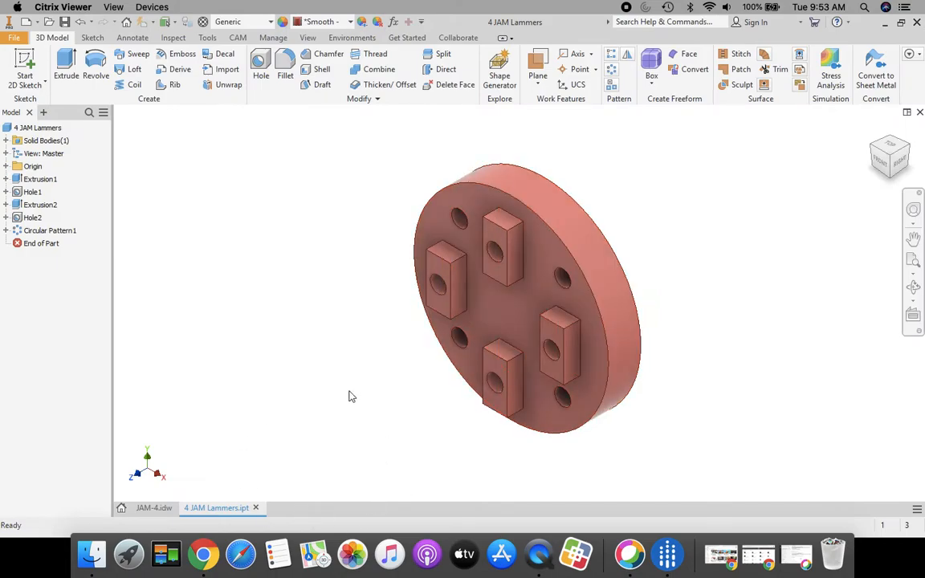
Create a milling setup with a stock box point origin at the lower-left corner of the stock's front face
click(239, 38)
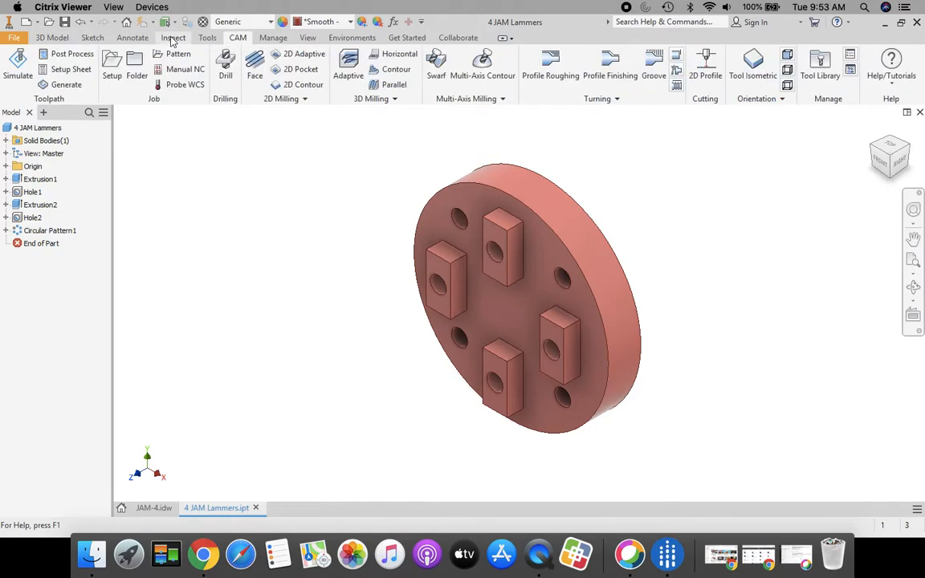
click(112, 67)
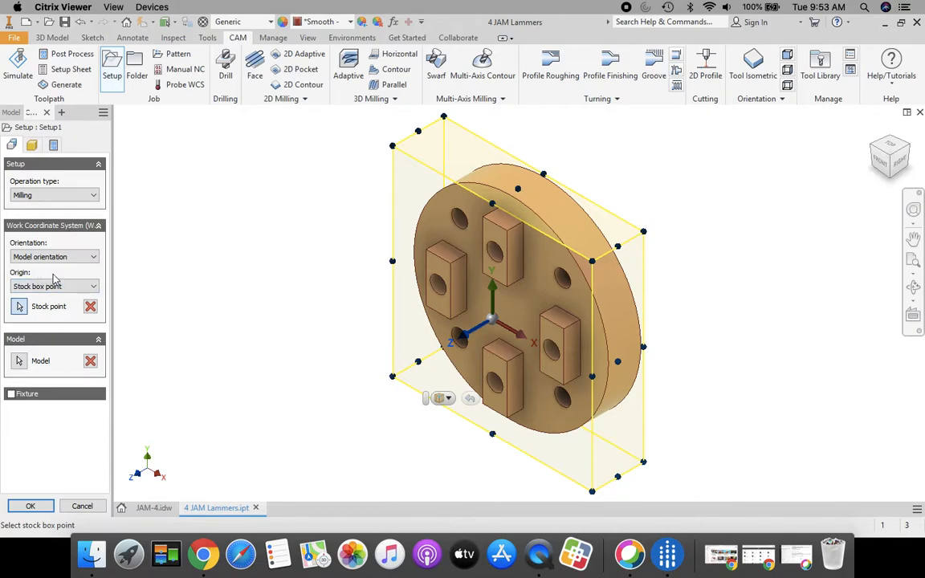
click(94, 286)
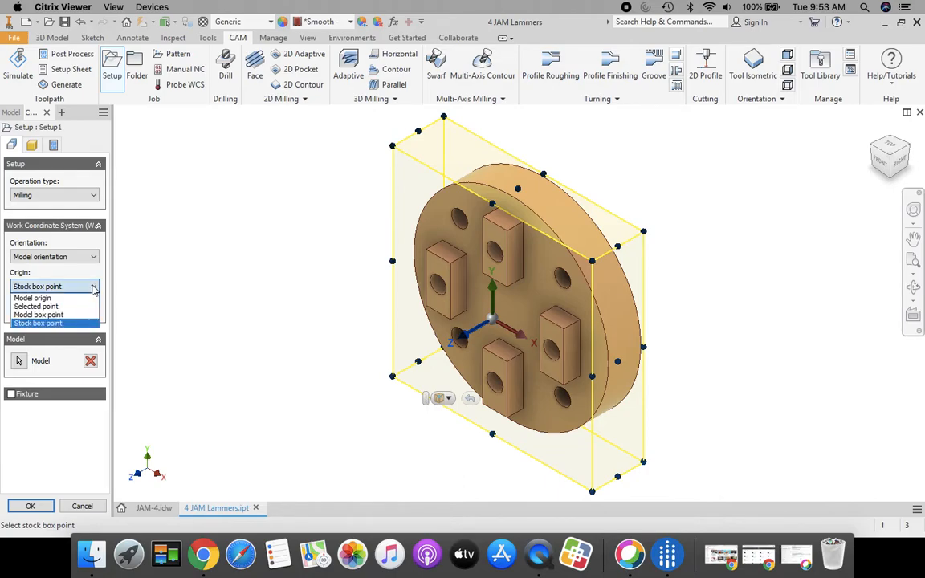
click(46, 324)
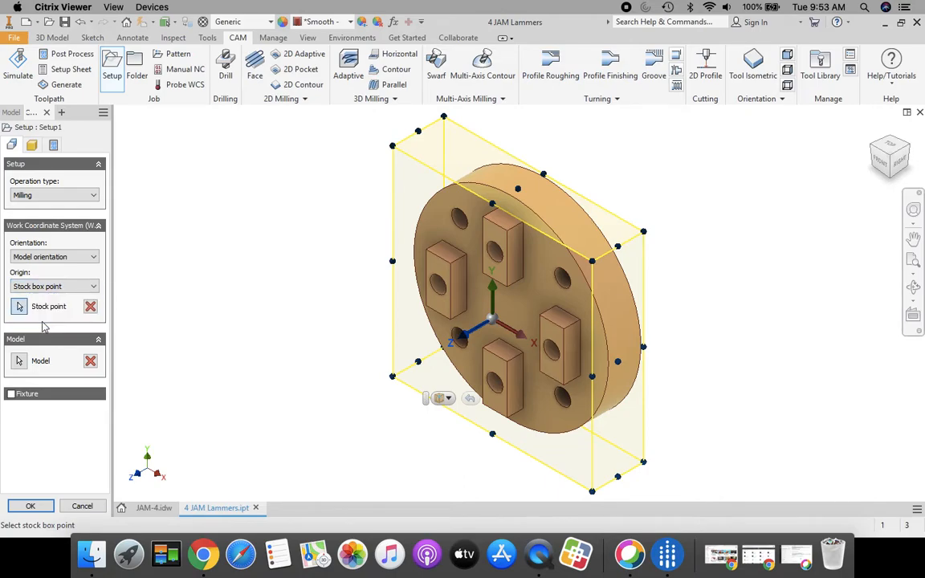
click(393, 378)
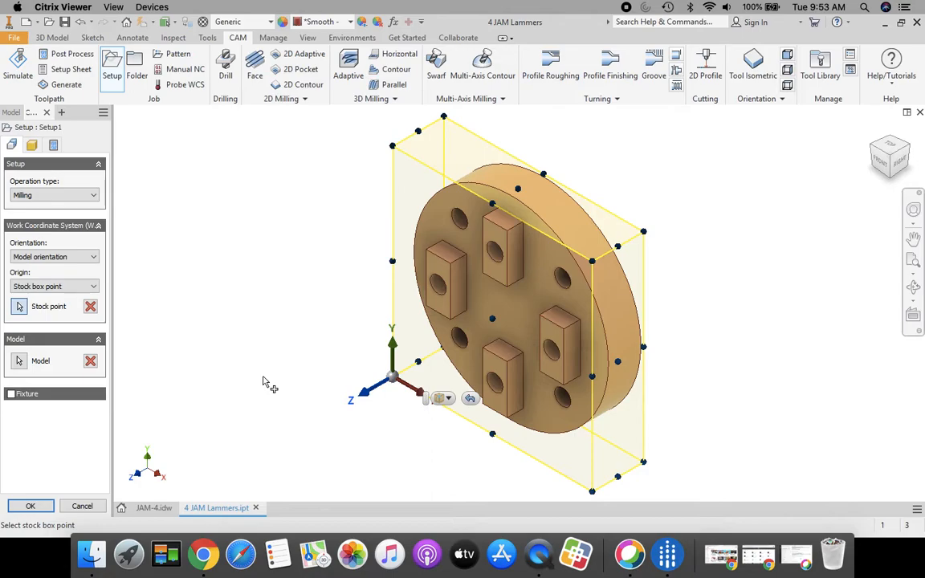
Set the setup's stock offset mode to No additional stock and check the stock fit from the front and right
click(33, 147)
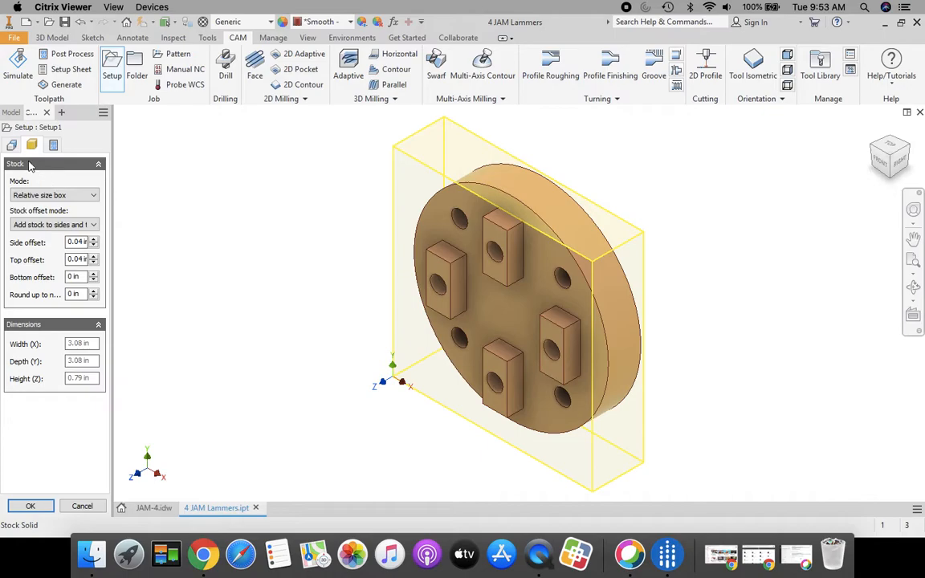
click(77, 225)
click(64, 238)
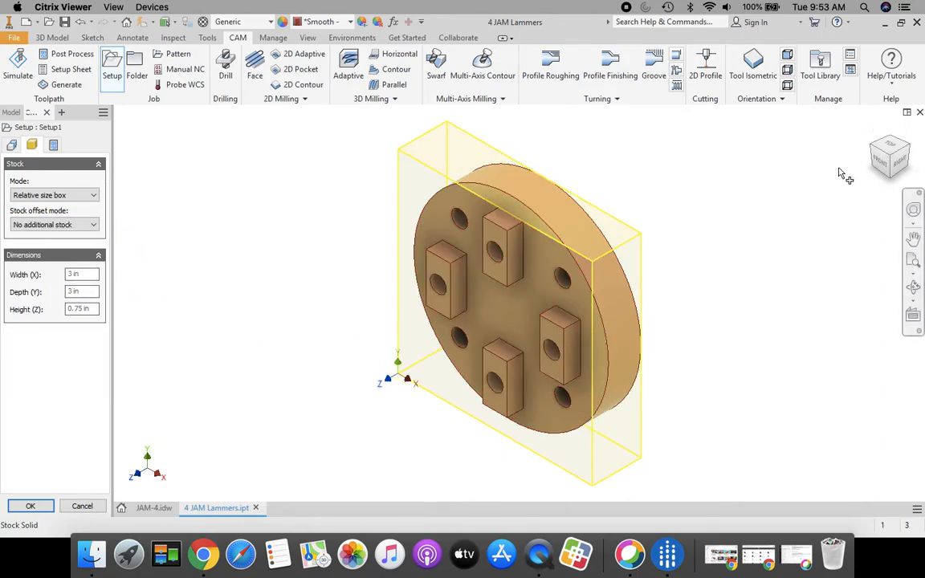
click(883, 167)
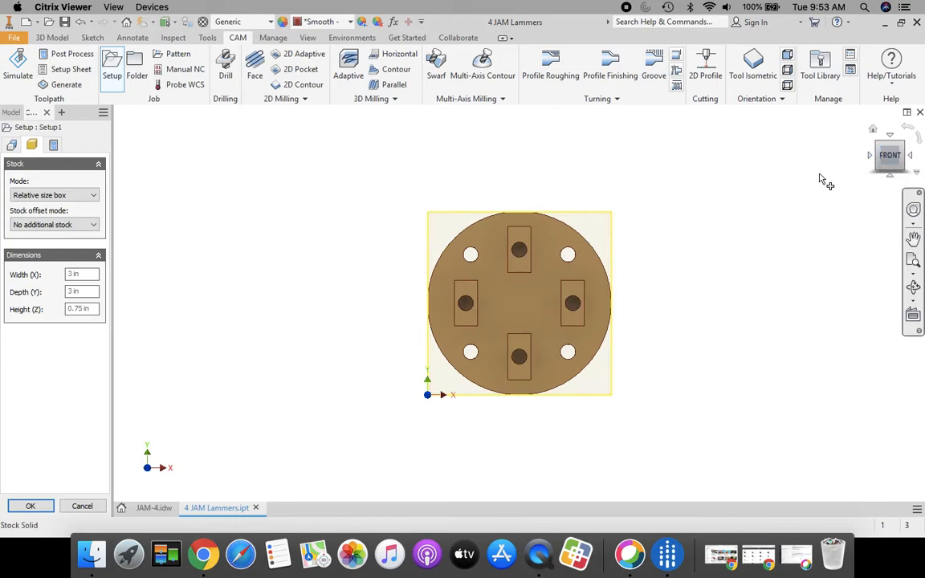
click(909, 156)
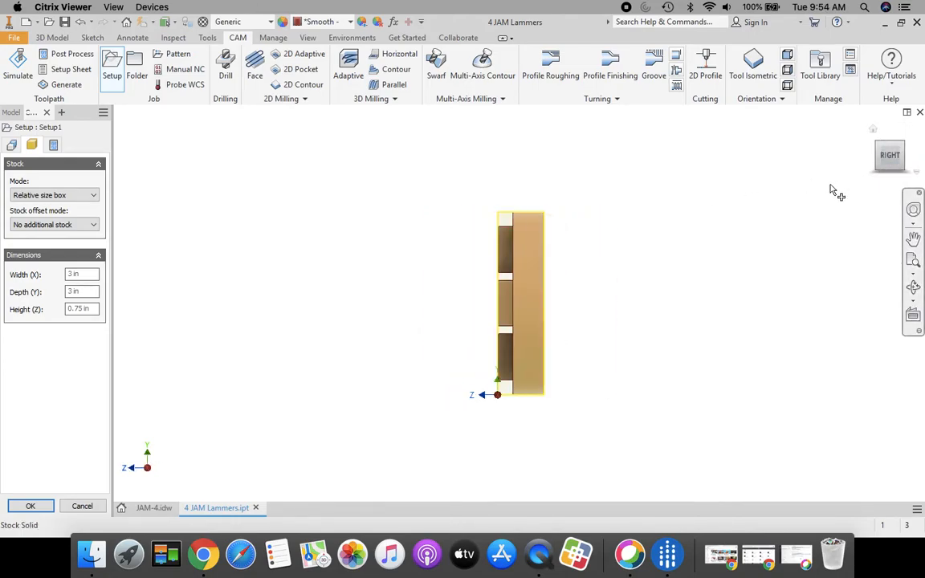
click(873, 129)
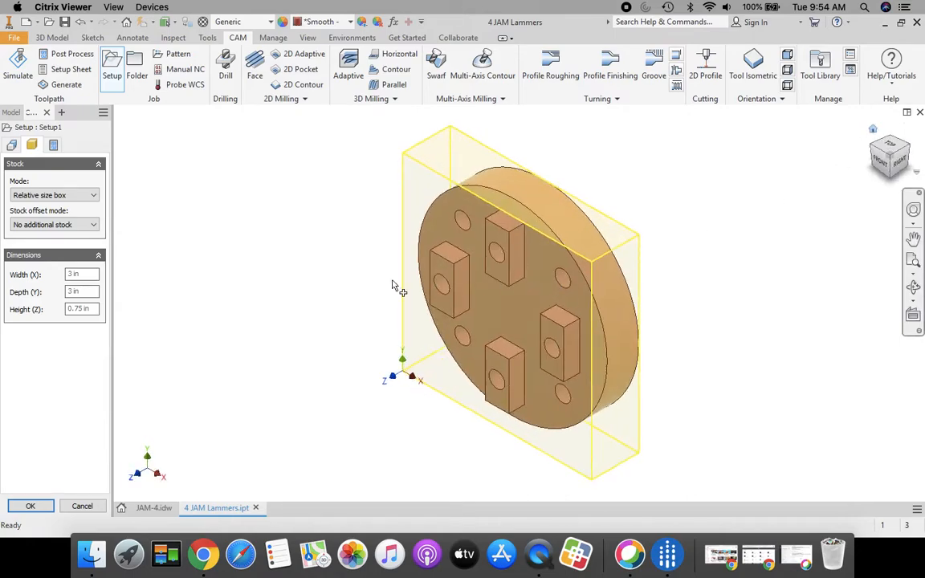
Name the setup's program "4 JAM" followed by the author's surname, and accept the setup
click(53, 144)
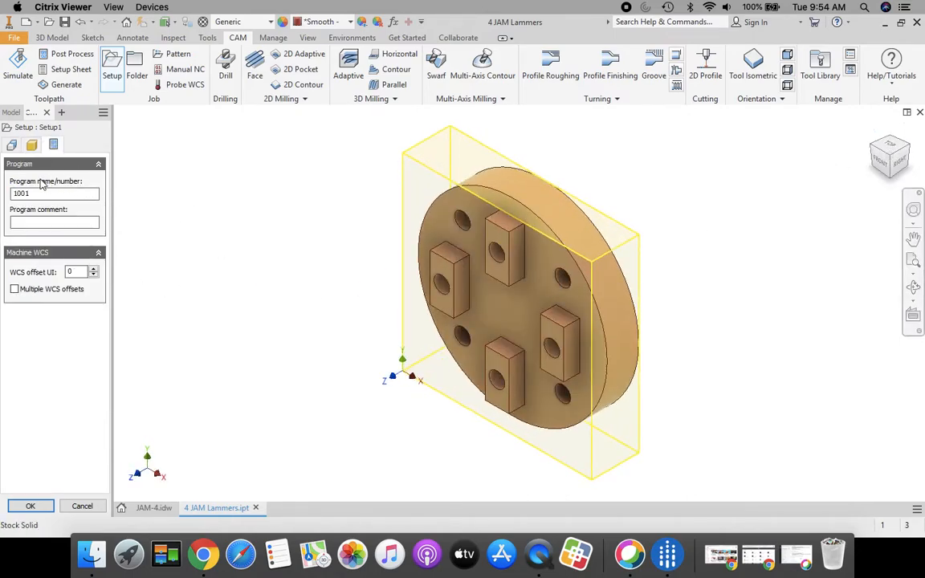
drag(35, 197, 13, 201)
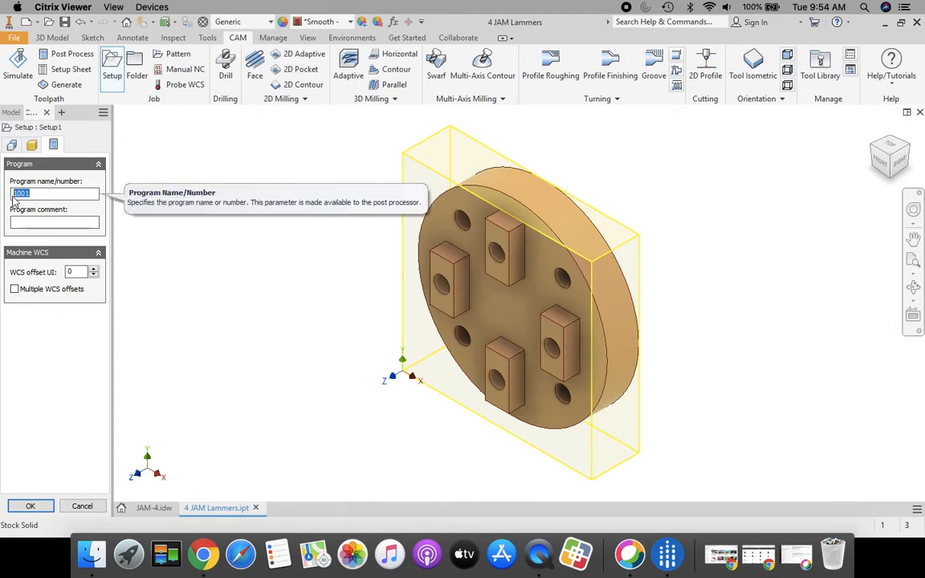
text(4 JAM Lammers)
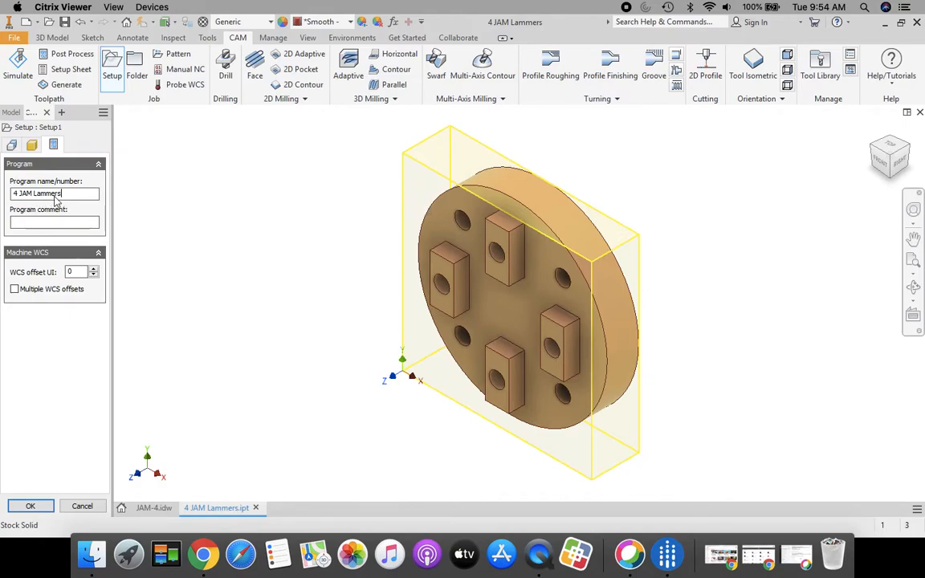
click(29, 505)
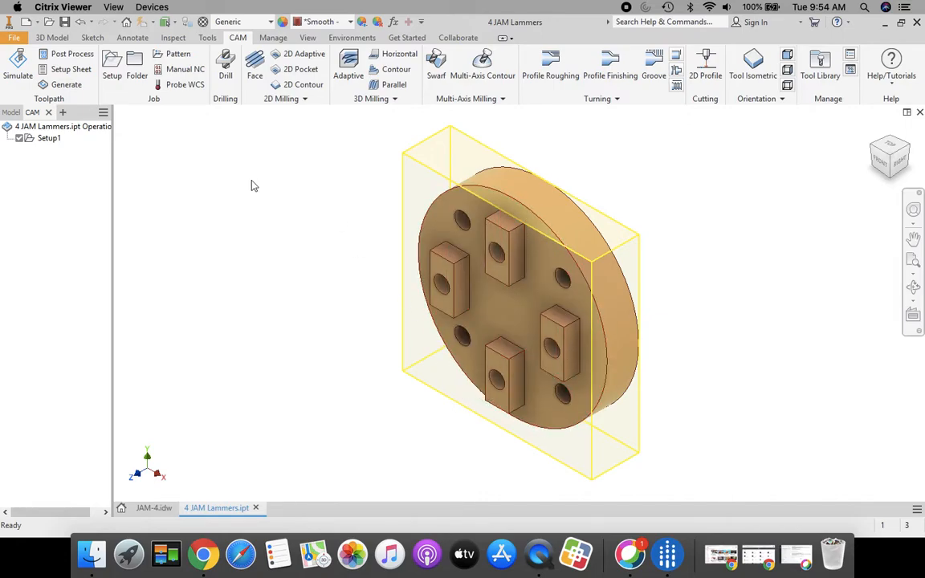
Start a Drill operation using tool #2, the 1/4" flat end mill from the End Mills sample library
click(225, 64)
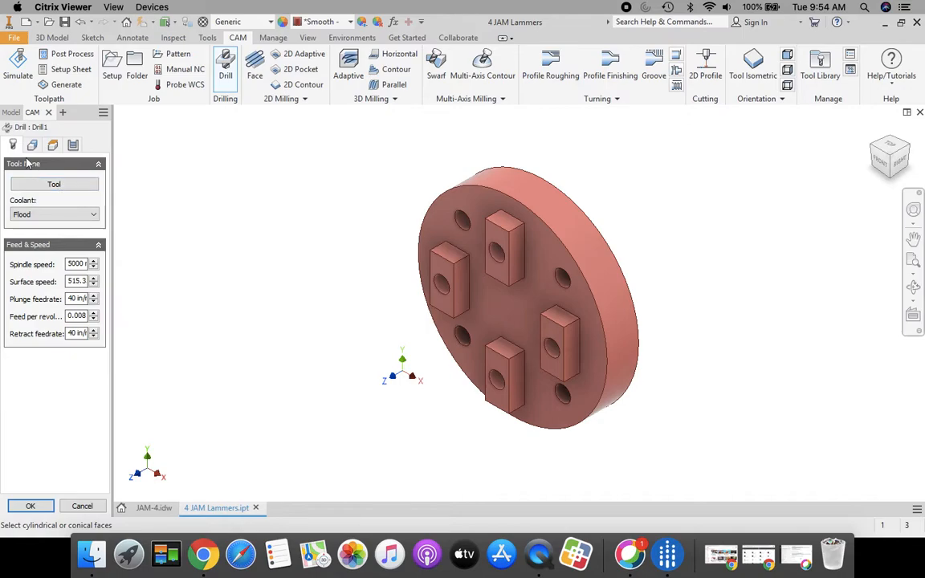
click(73, 185)
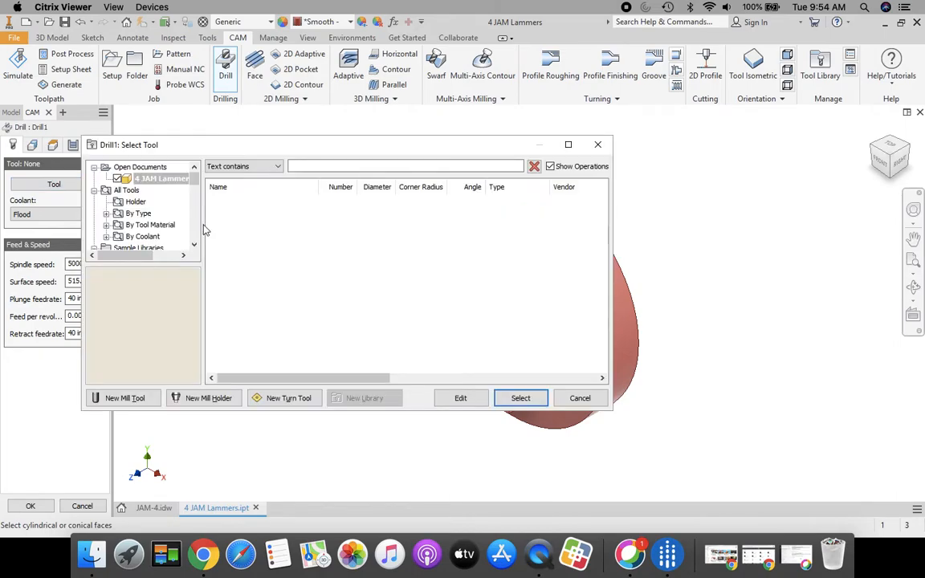
scroll(195, 191, down, 3)
scroll(196, 192, down, 1)
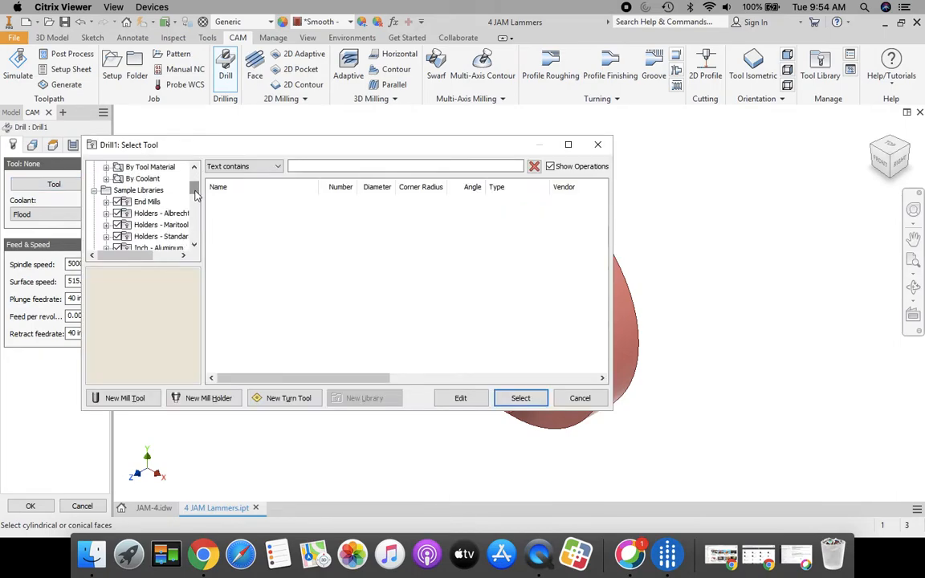
click(150, 203)
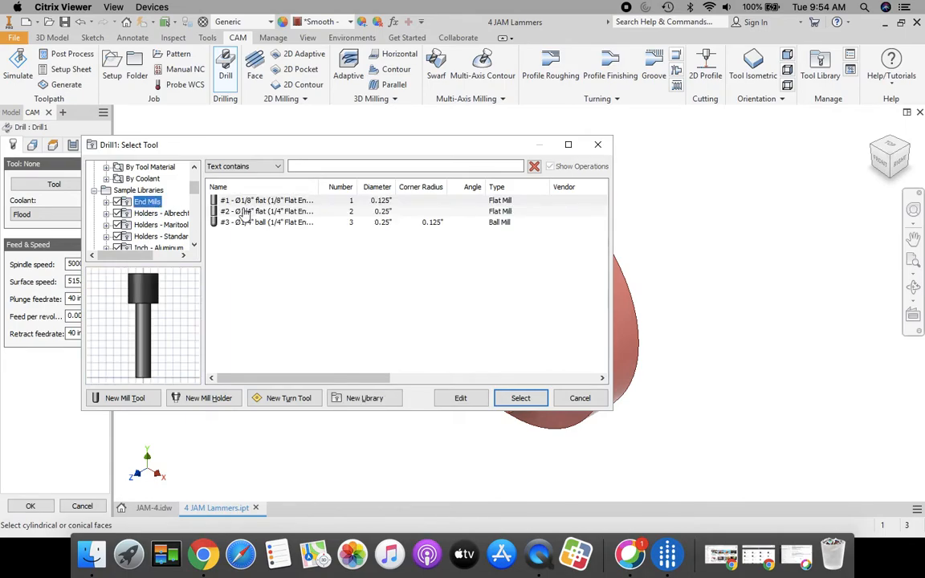
drag(195, 186, 194, 236)
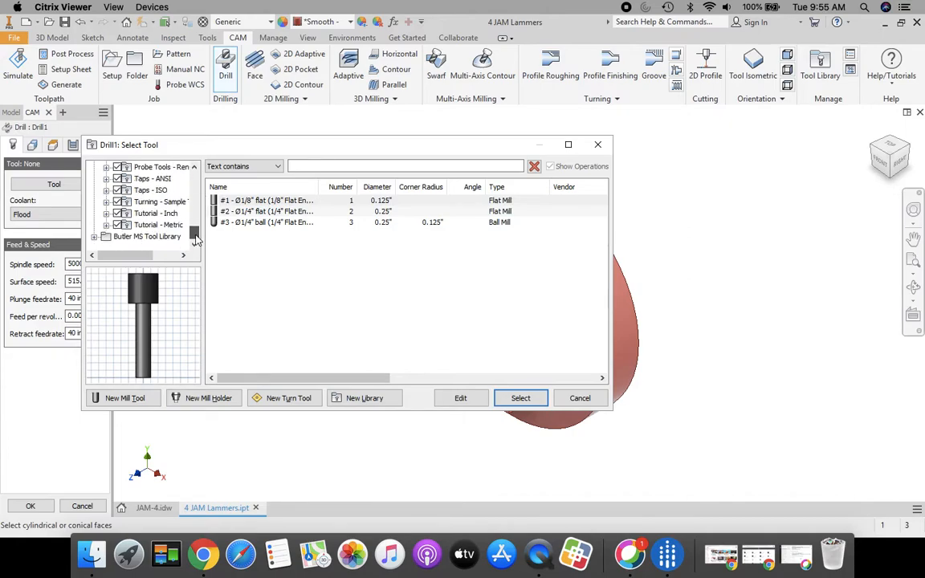
click(124, 238)
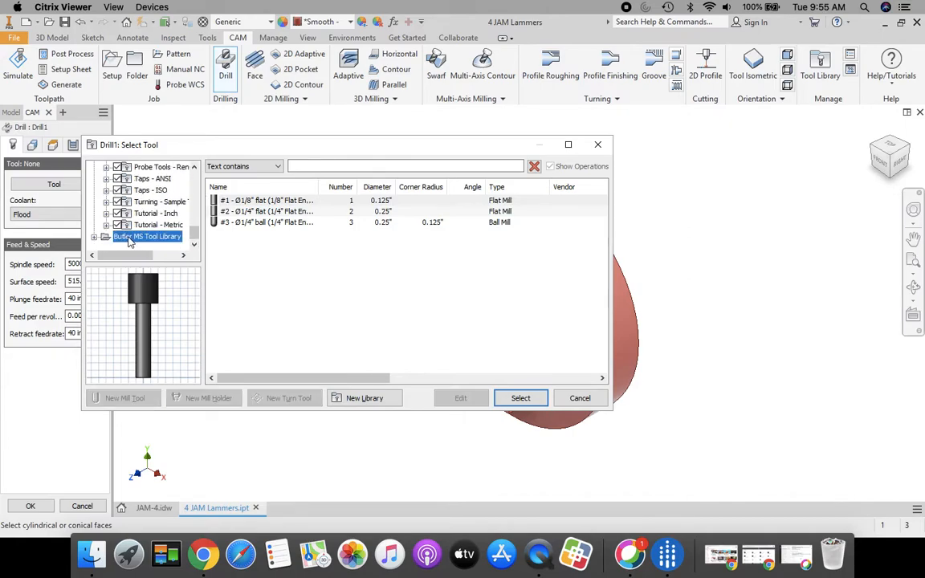
click(243, 212)
click(519, 400)
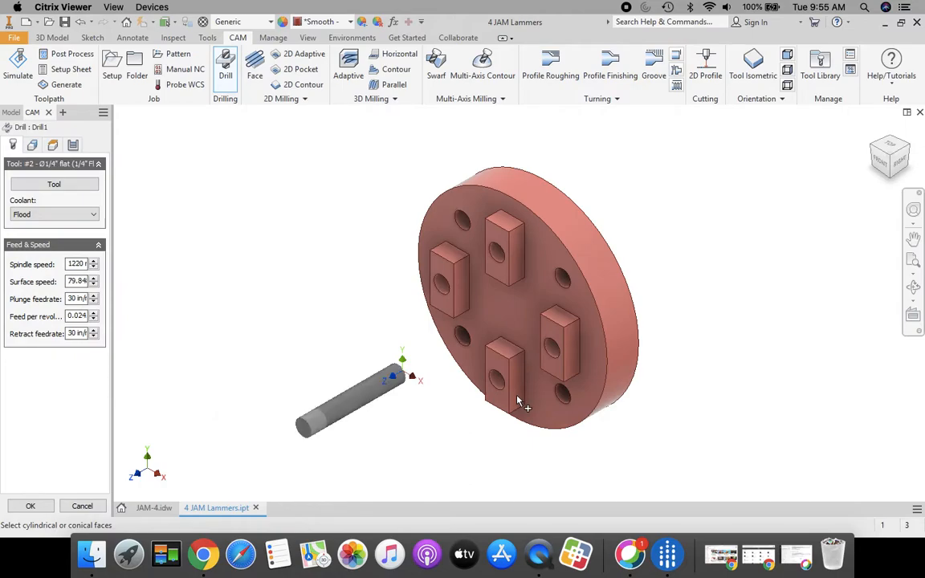
Select the faces of all eight 0.25 in holes, four in the disc and four in the islands, as drilling geometry
click(33, 147)
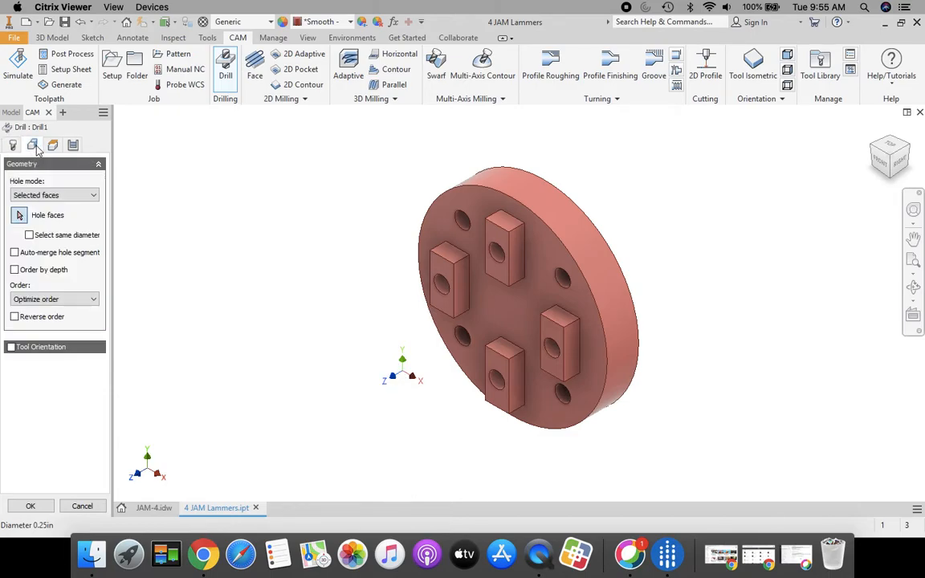
click(464, 335)
click(444, 277)
click(472, 235)
click(507, 239)
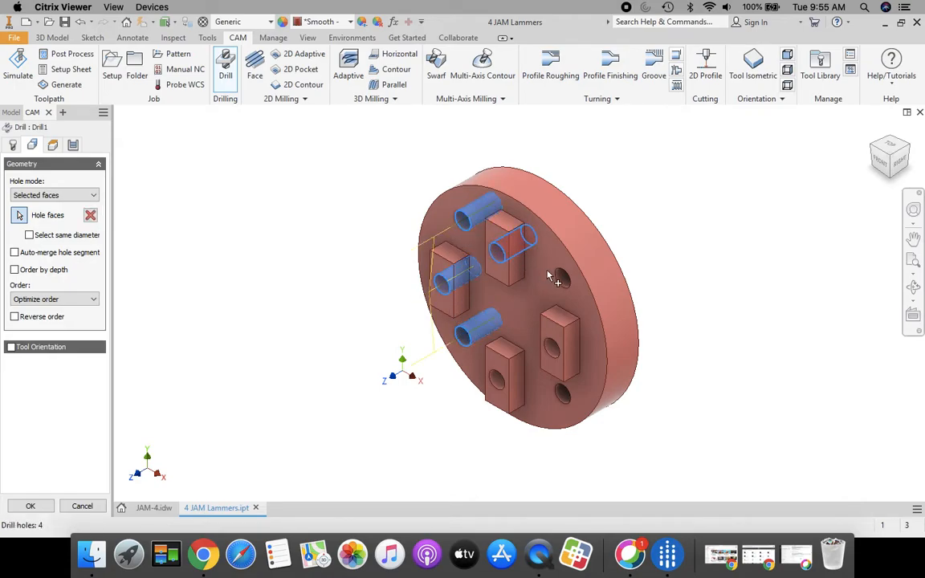
click(562, 273)
click(548, 360)
click(562, 392)
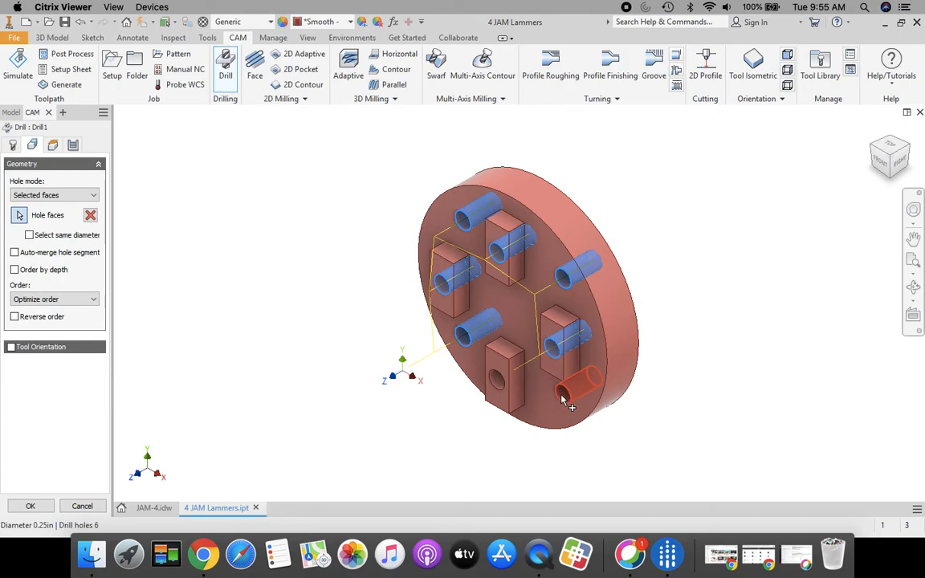
click(504, 387)
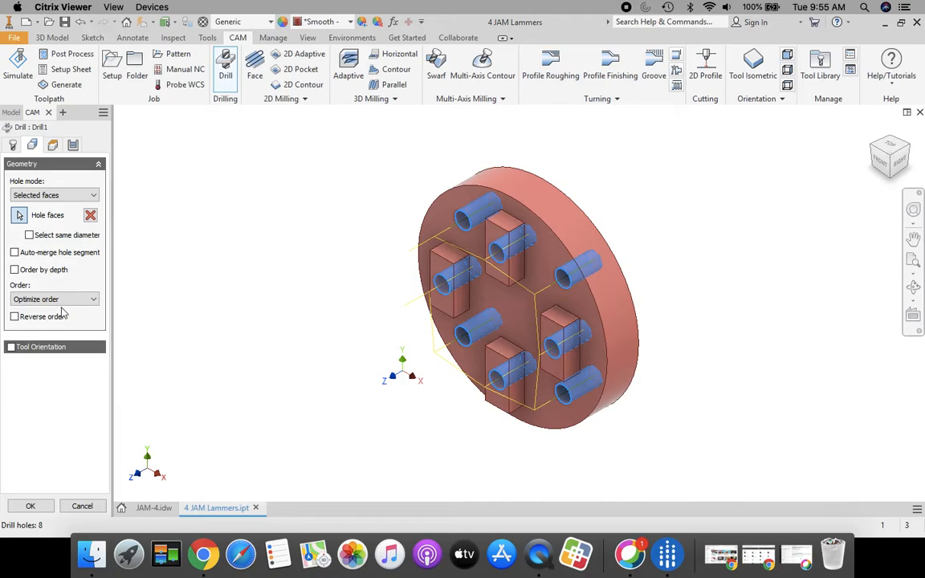
Set the drill's clearance height to 0.2 in from Model top, reference retract and feed heights to Model top, and accept the operation
click(53, 146)
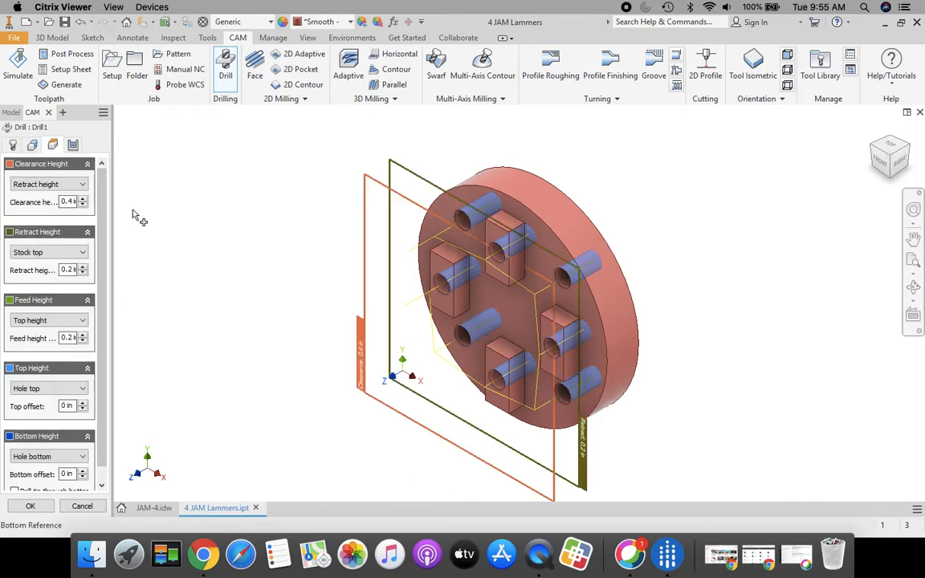
click(80, 185)
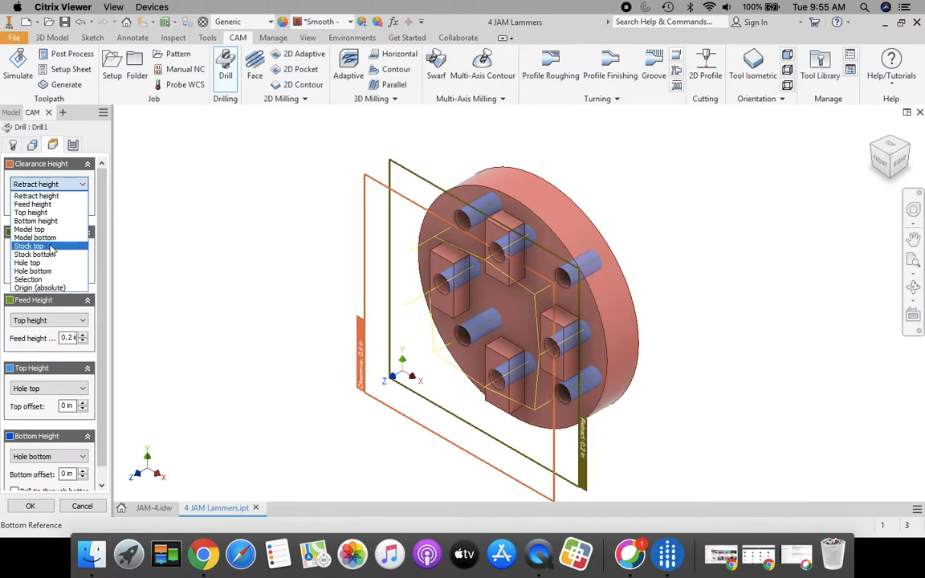
click(32, 229)
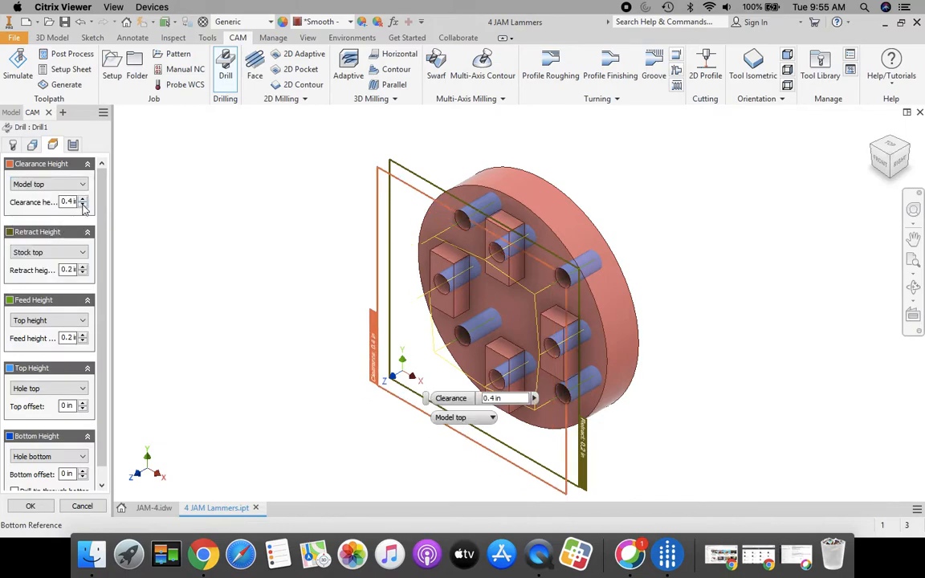
click(83, 205)
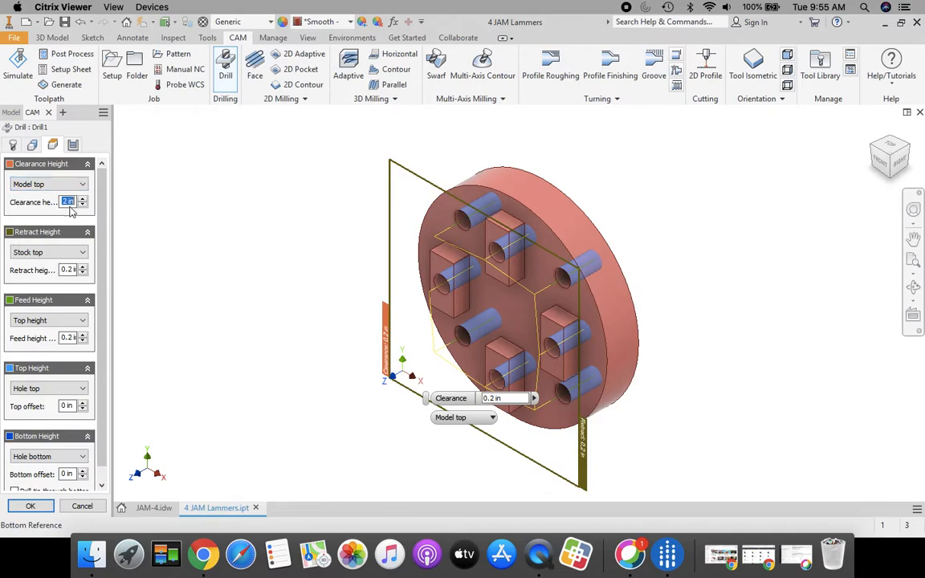
click(46, 252)
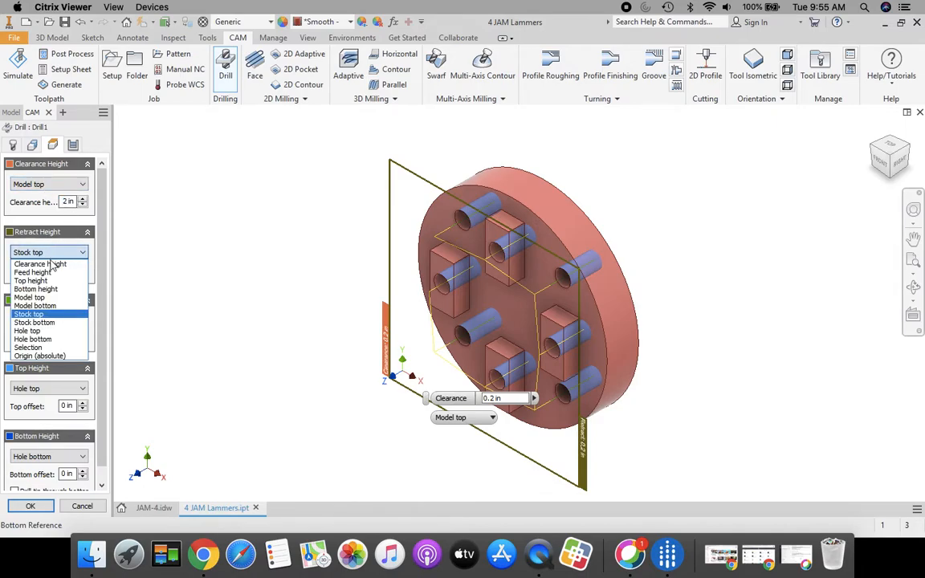
click(47, 298)
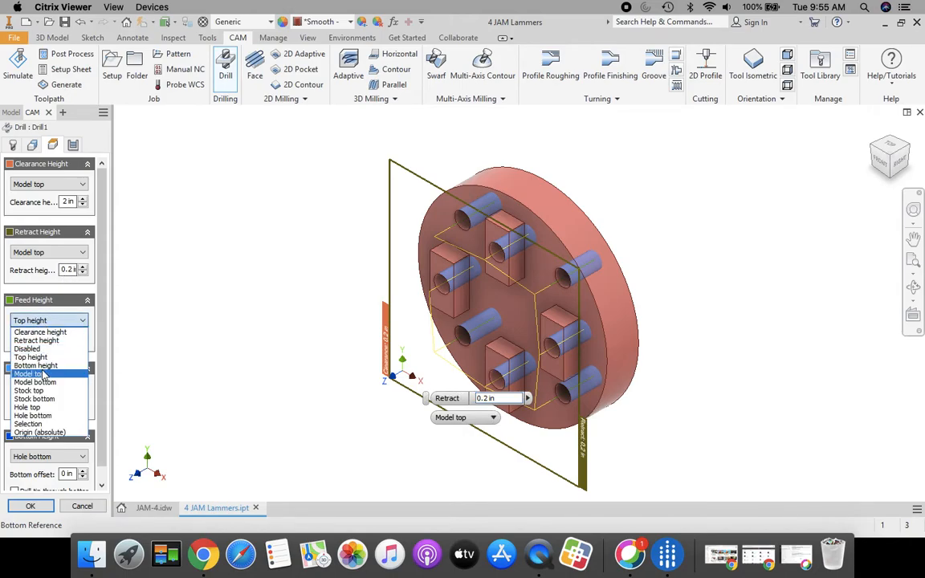
click(41, 374)
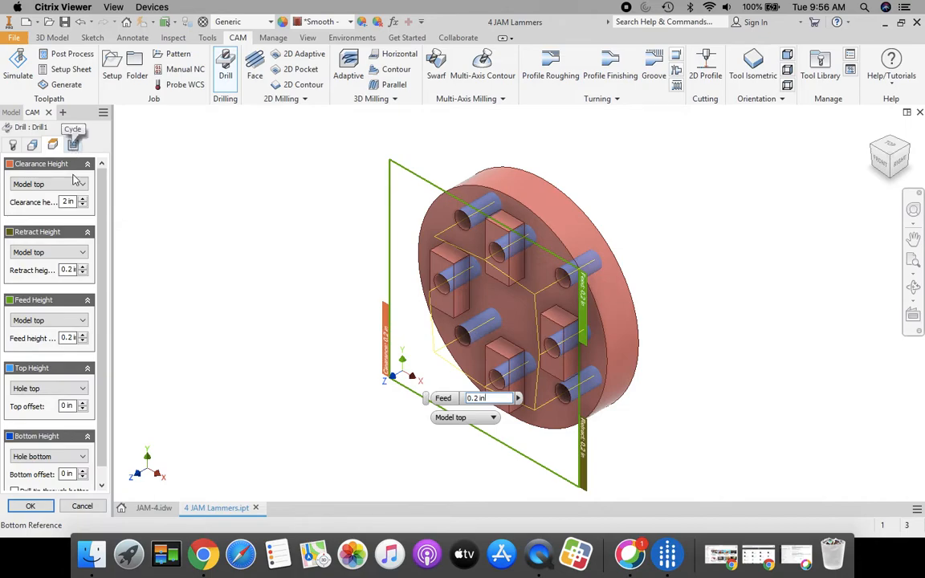
click(73, 144)
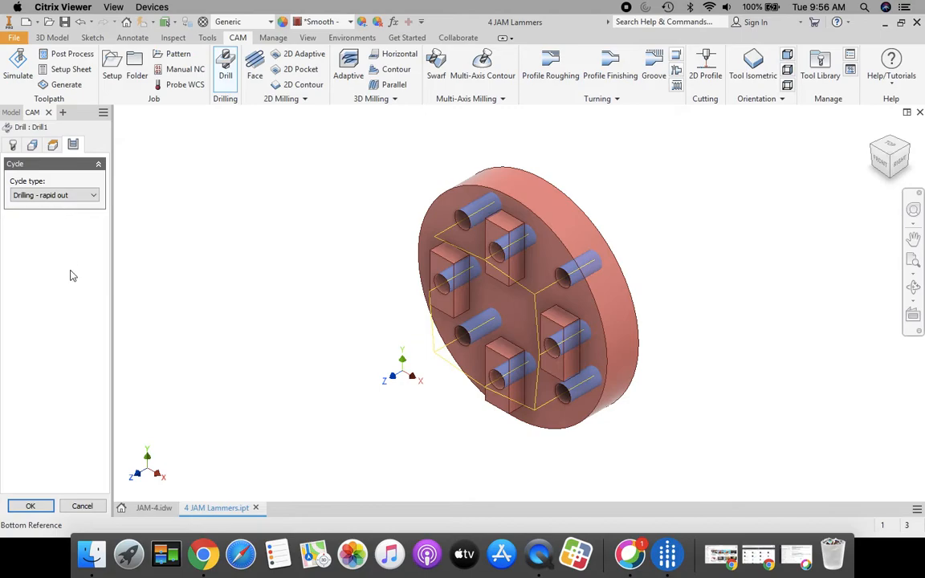
click(30, 506)
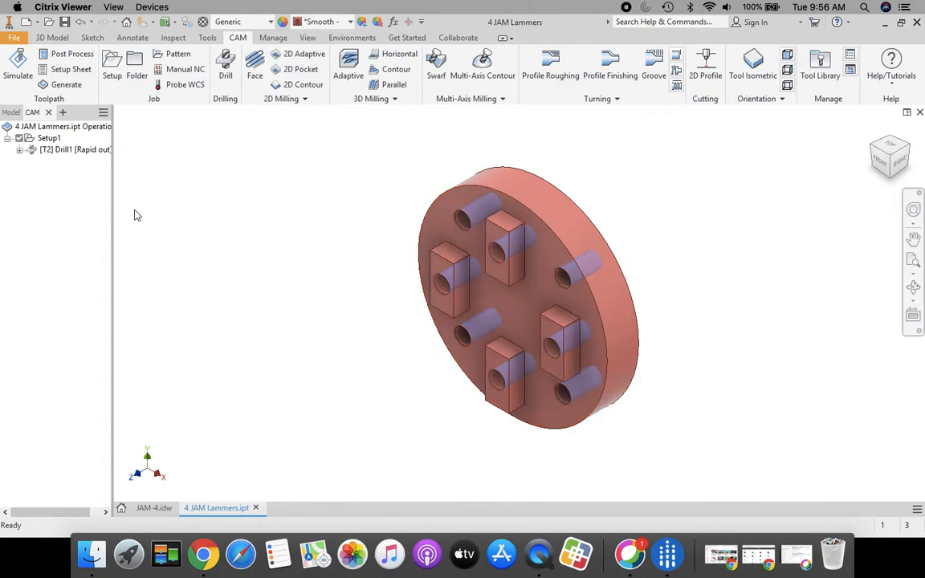
Start a 2D Pocket with tool #2, the 1/4" flat end mill from Butler MS Tool Library, on the disc face around the four islands
click(301, 70)
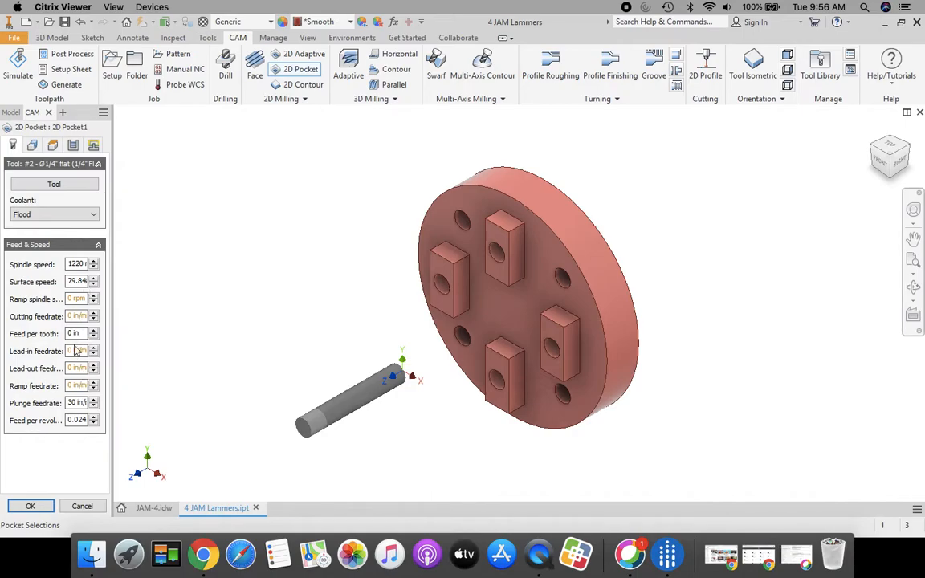
click(69, 185)
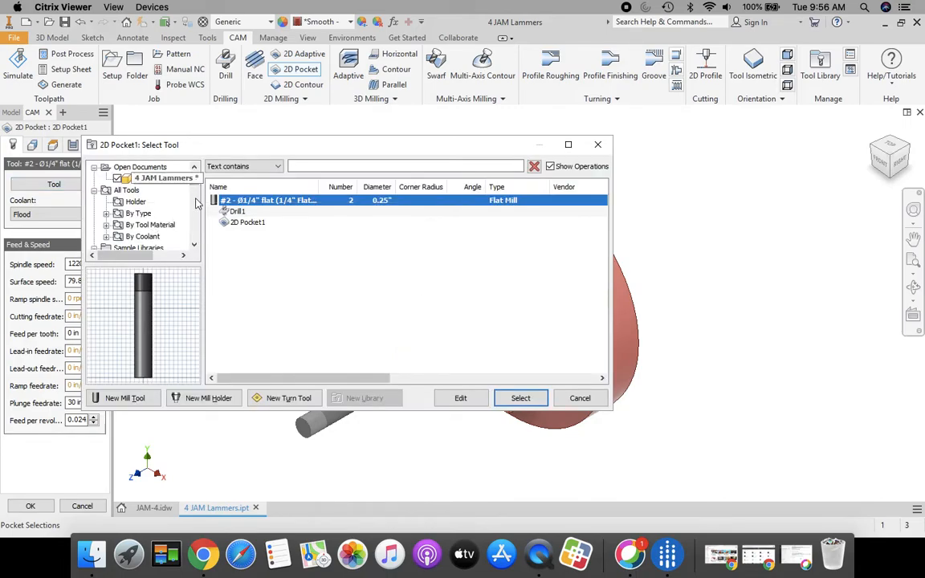
scroll(195, 198, down, 3)
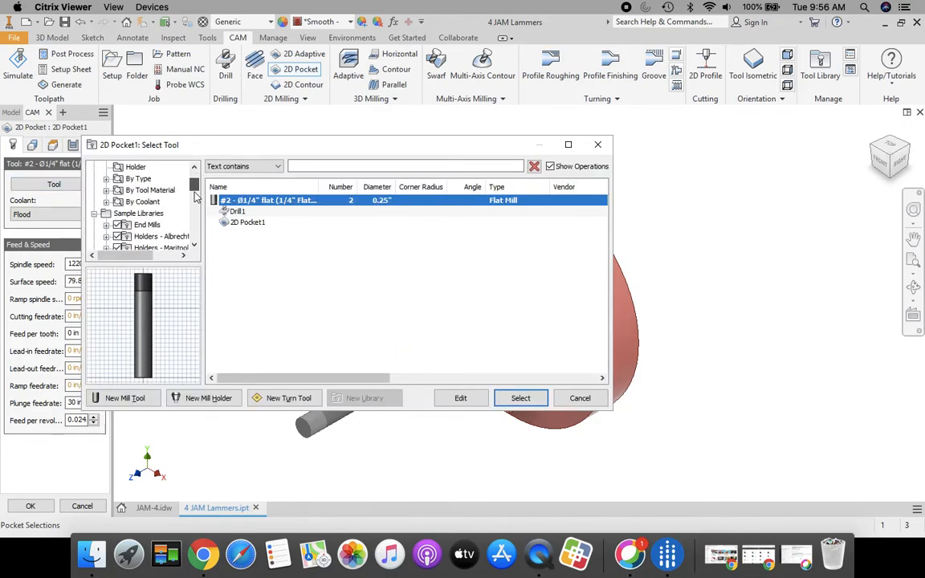
drag(194, 198, 194, 244)
click(132, 236)
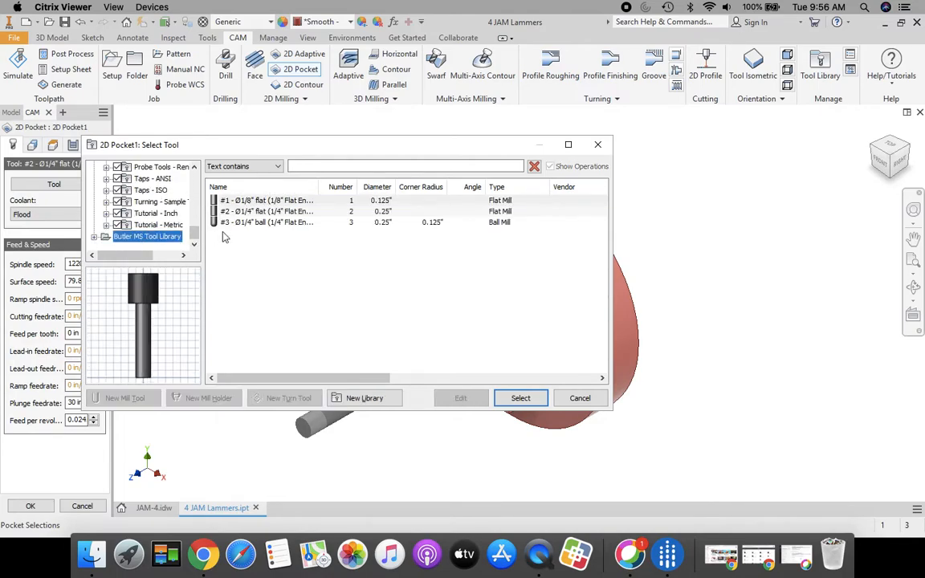
click(241, 211)
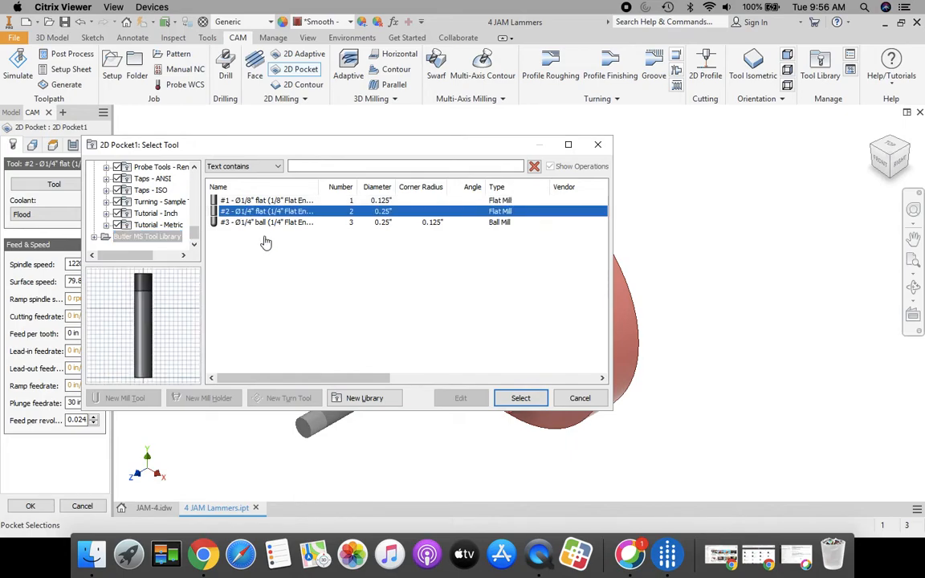
click(520, 399)
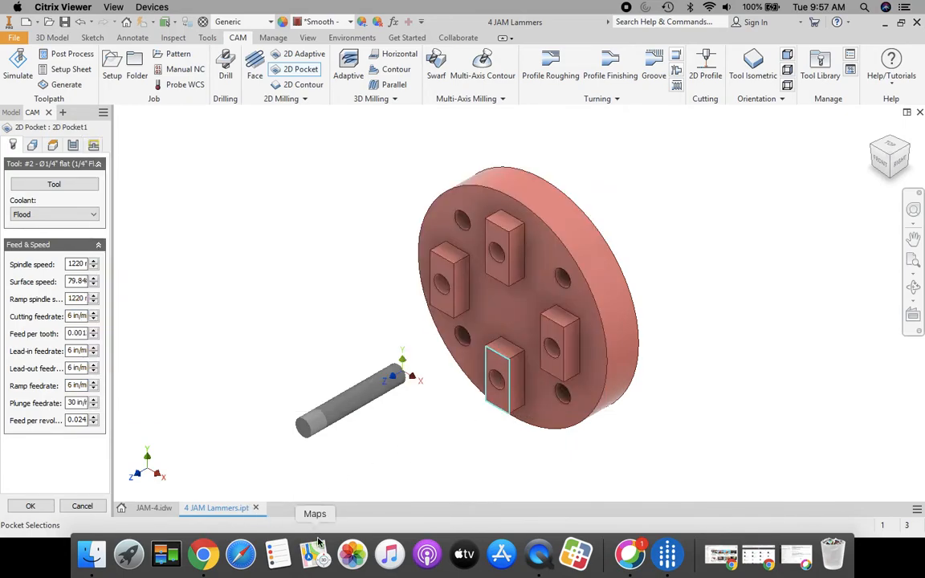
click(32, 145)
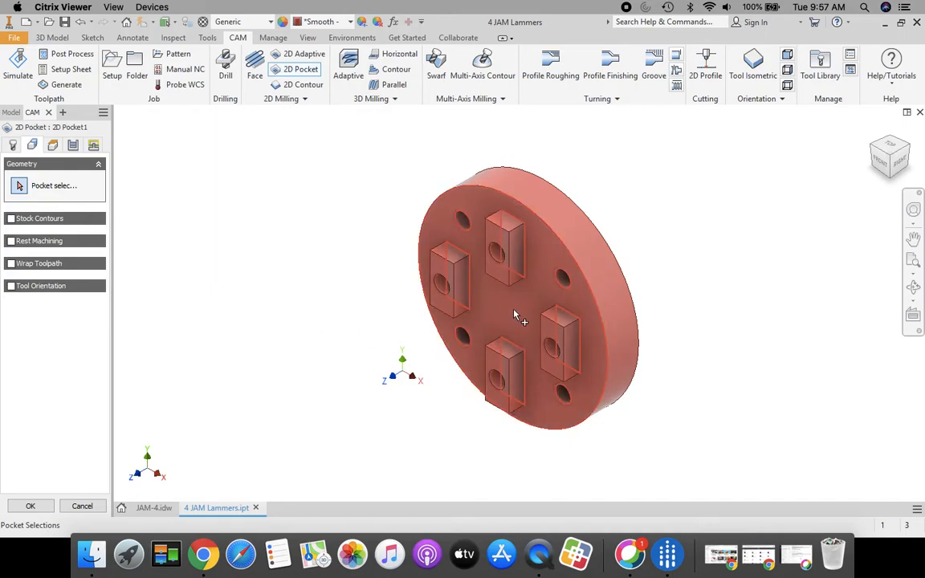
click(520, 328)
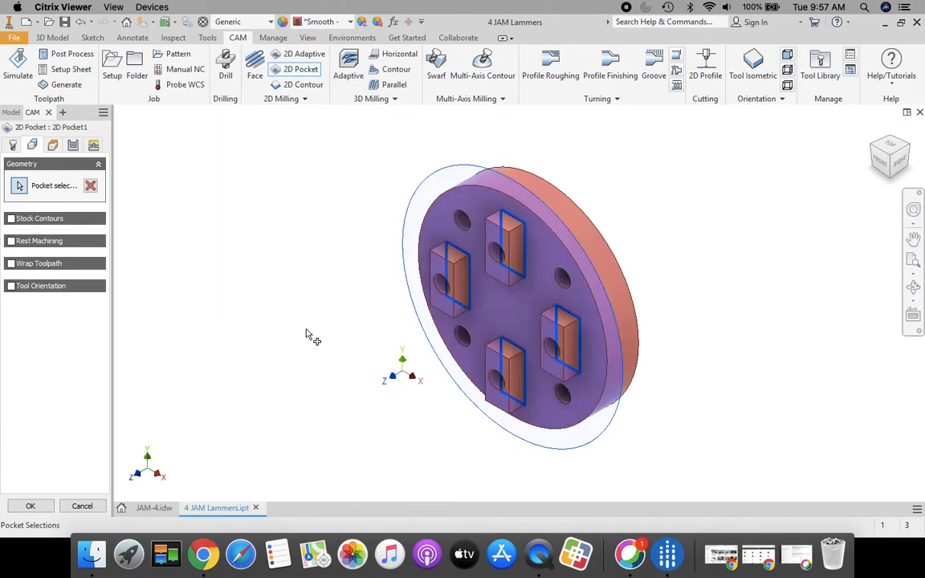
Set the pocket's clearance height to 0.2 in from Model top and reference its retract and feed heights to Model top
click(52, 146)
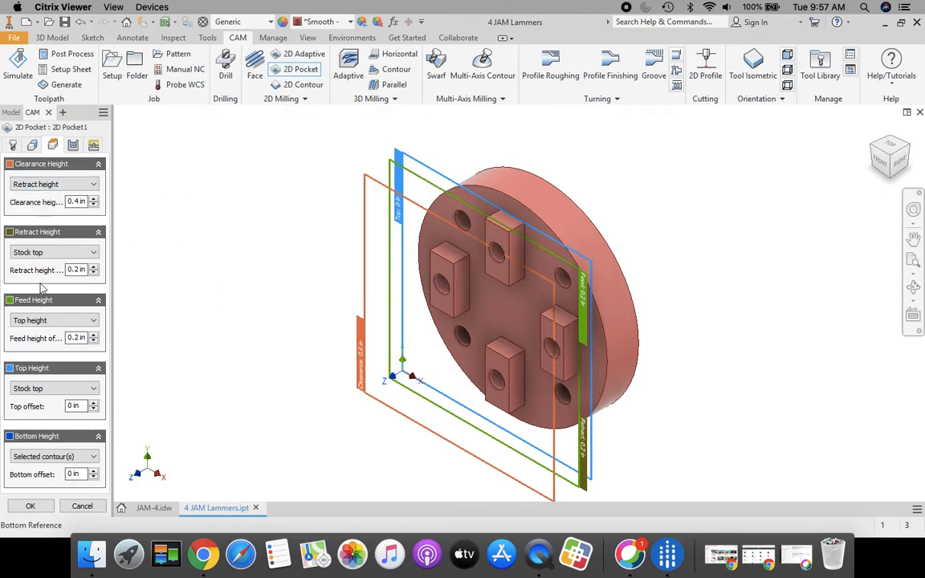
click(97, 183)
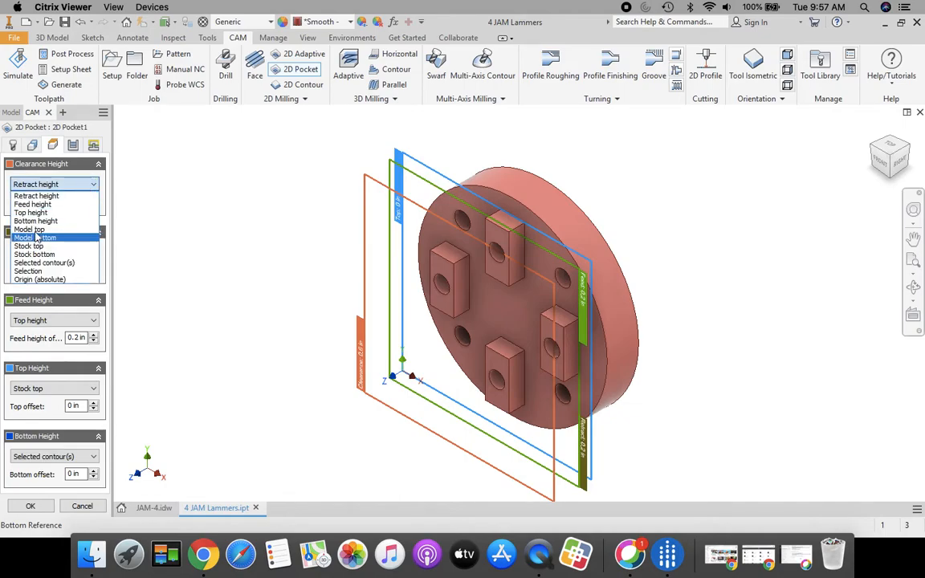
click(50, 232)
click(93, 205)
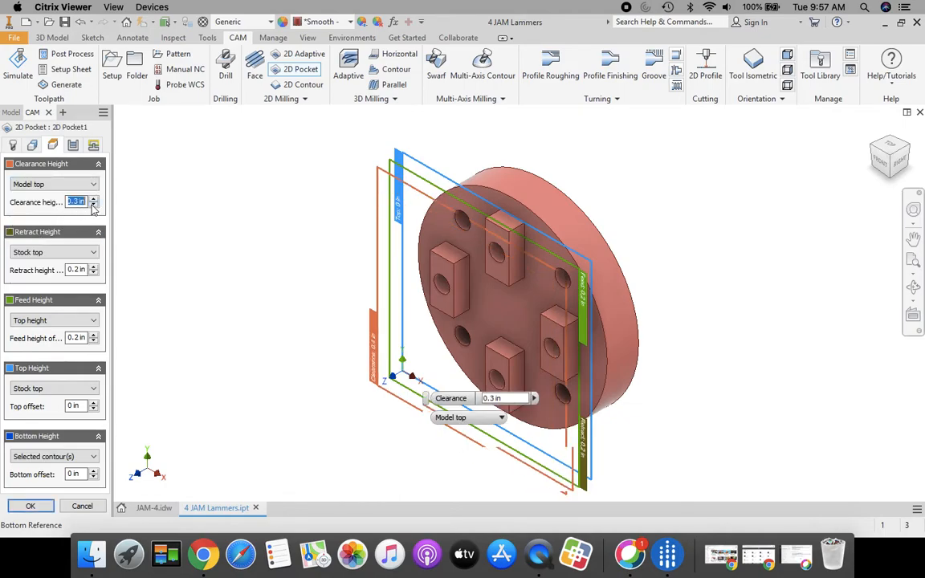
click(93, 205)
click(50, 252)
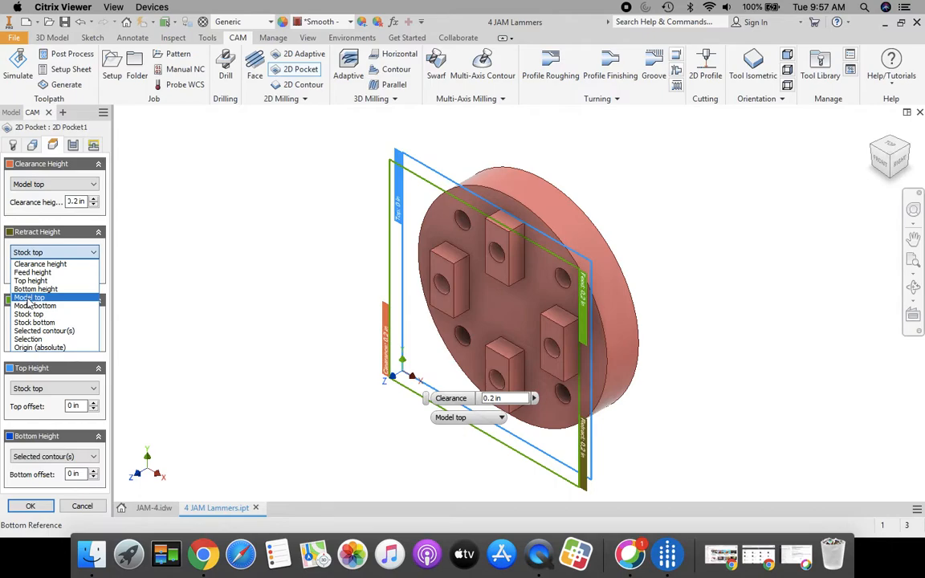
click(24, 298)
click(57, 321)
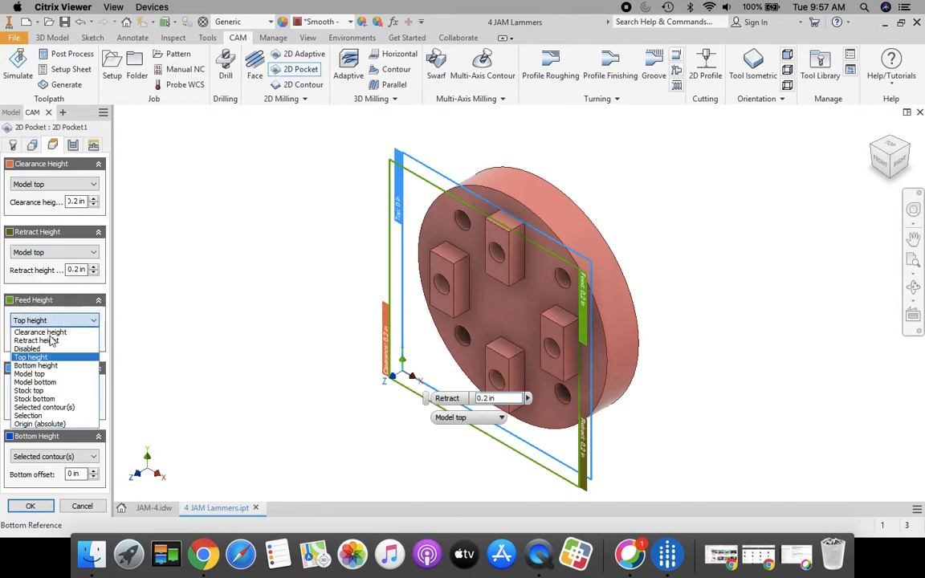
click(41, 375)
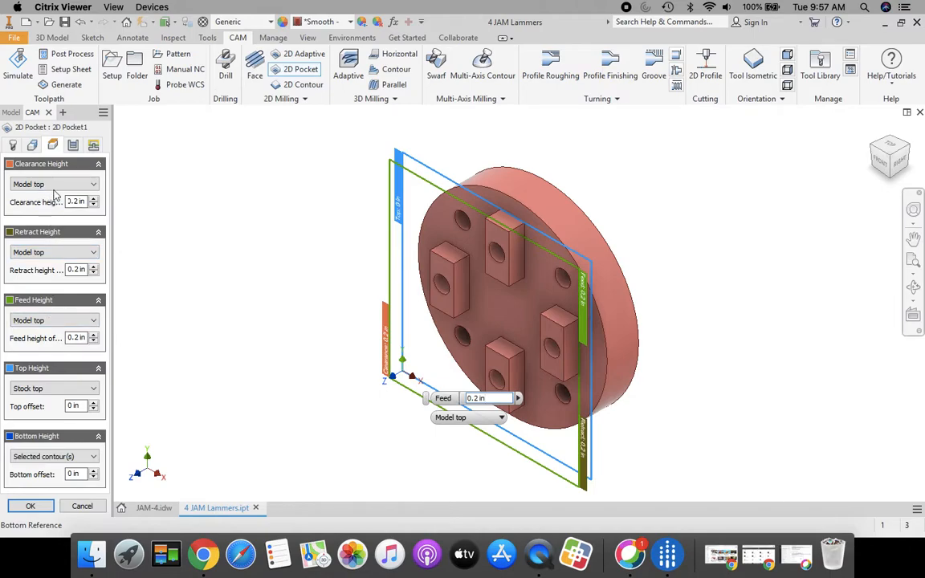
Disable the pocket's stock to leave, lead-in and lead-out, set its ramp type to Plunge, and accept the operation
click(73, 146)
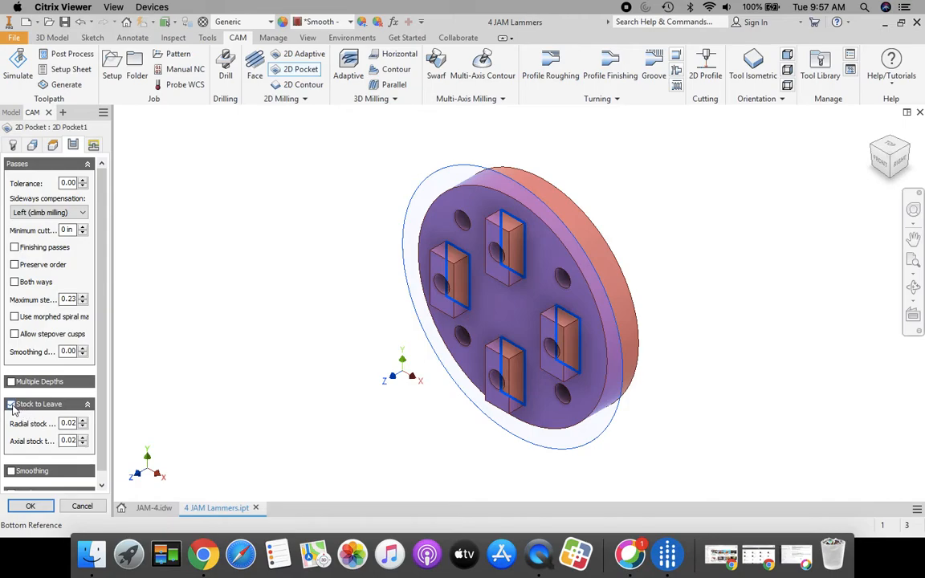
click(11, 405)
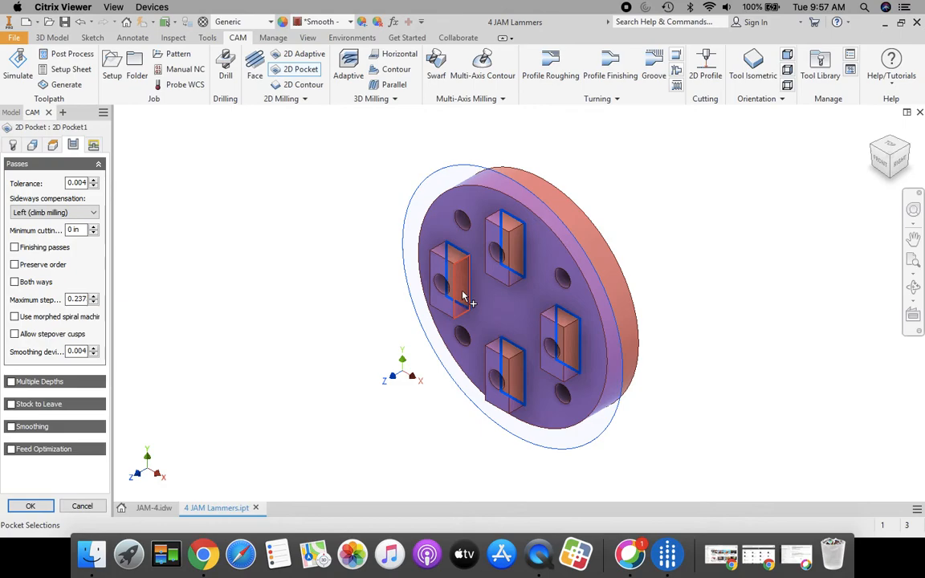
click(93, 146)
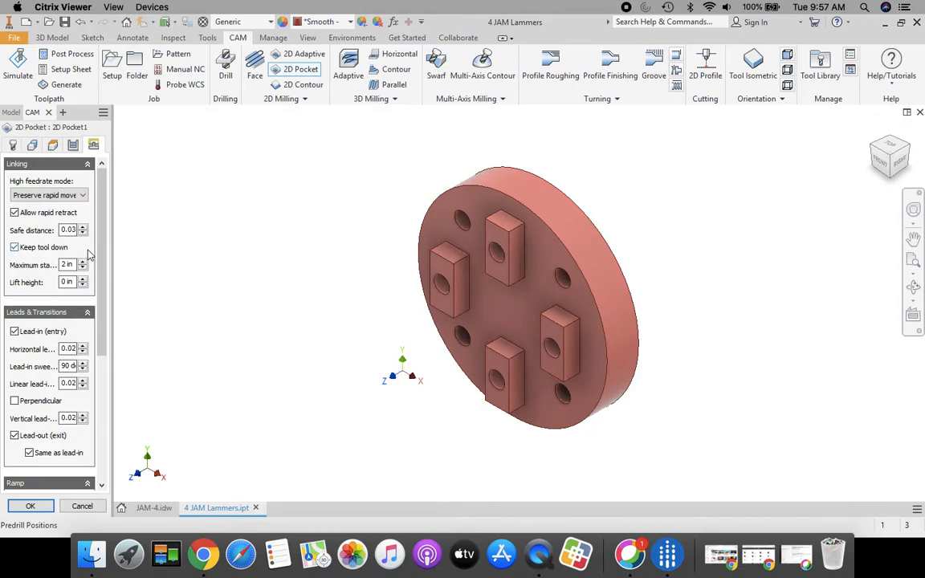
click(14, 332)
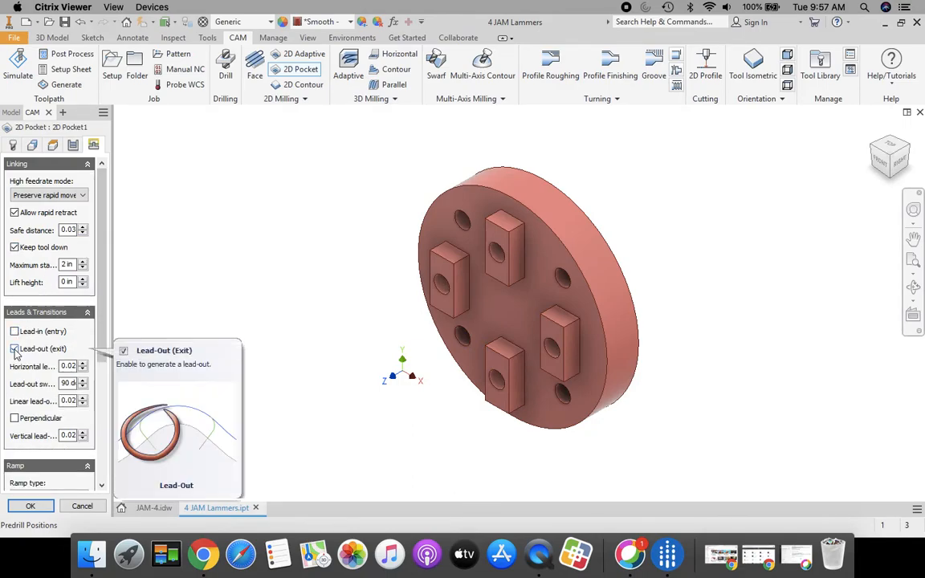
click(15, 349)
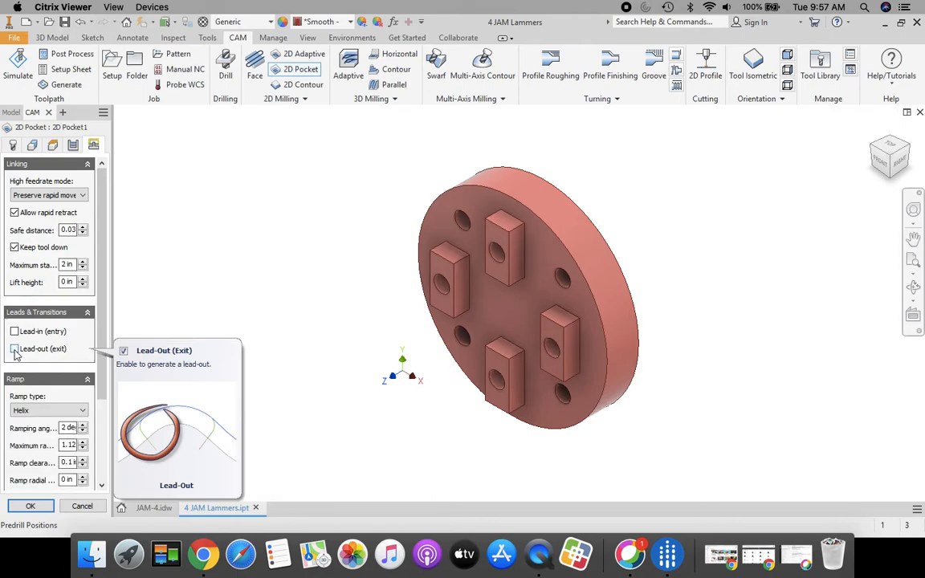
click(48, 411)
click(33, 441)
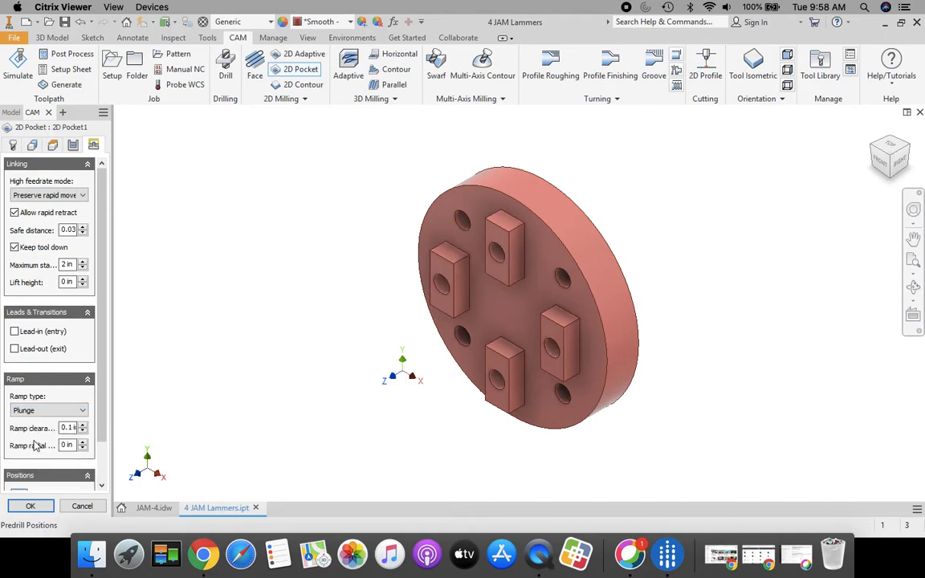
drag(103, 297, 107, 395)
drag(106, 336, 99, 228)
click(30, 507)
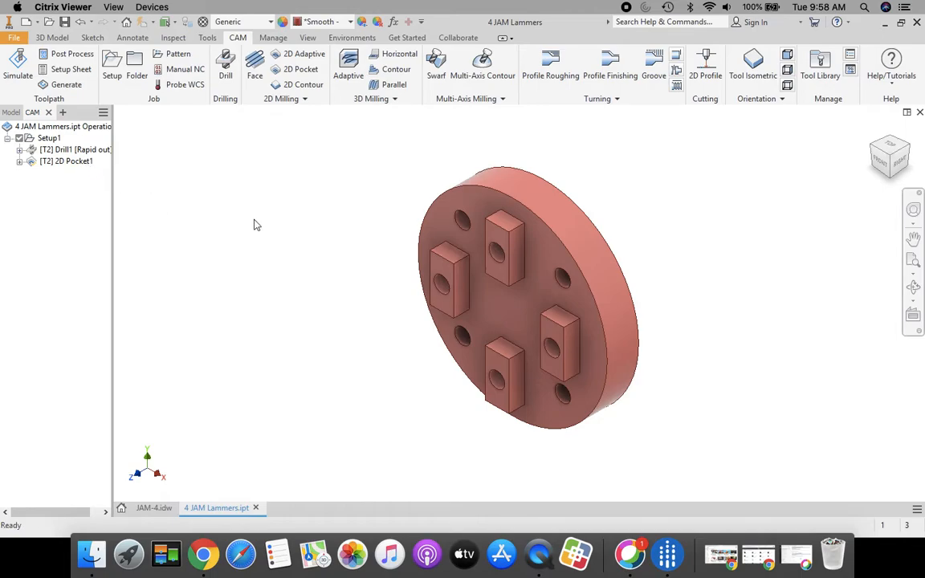
Start a 2D Contour with tool #2, the 1/4" flat end mill from the End Mills library, along the disc's rear outer edge
click(305, 85)
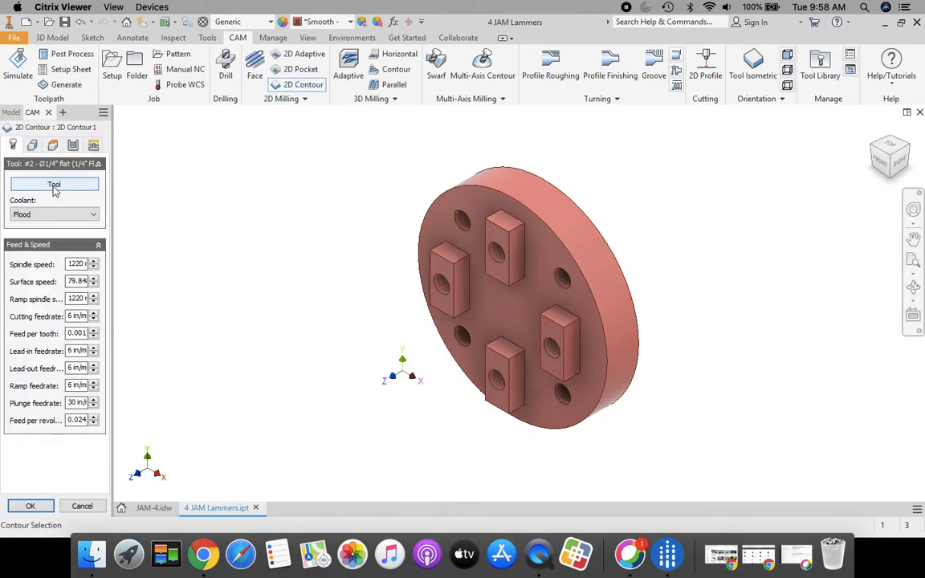
click(54, 186)
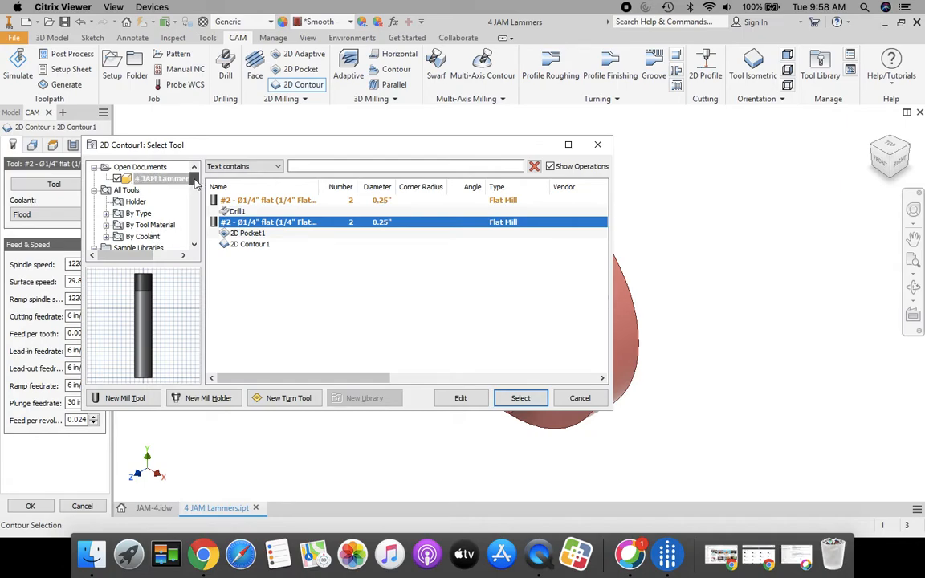
mouse_move(195, 182)
mouse_down()
mouse_move(194, 227)
mouse_move(192, 179)
mouse_up()
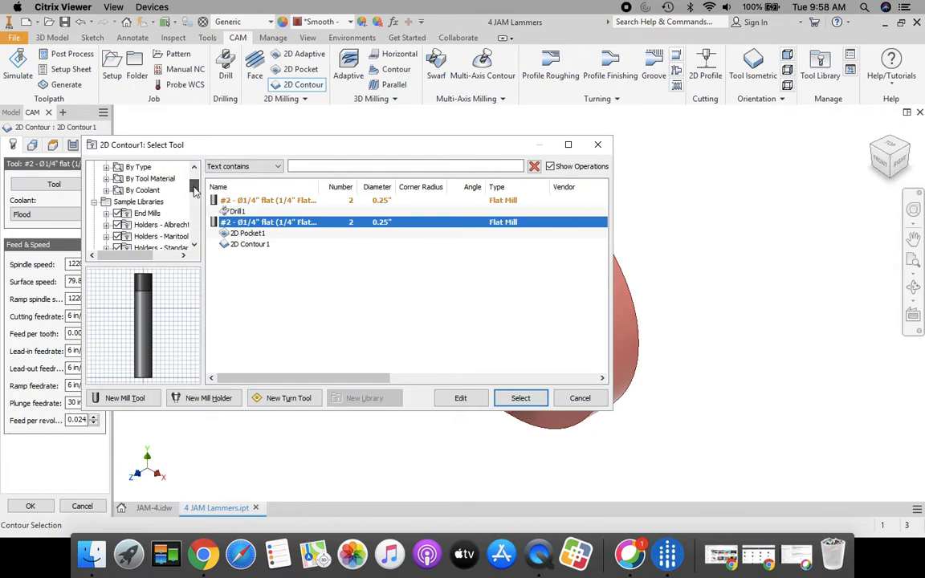
click(146, 213)
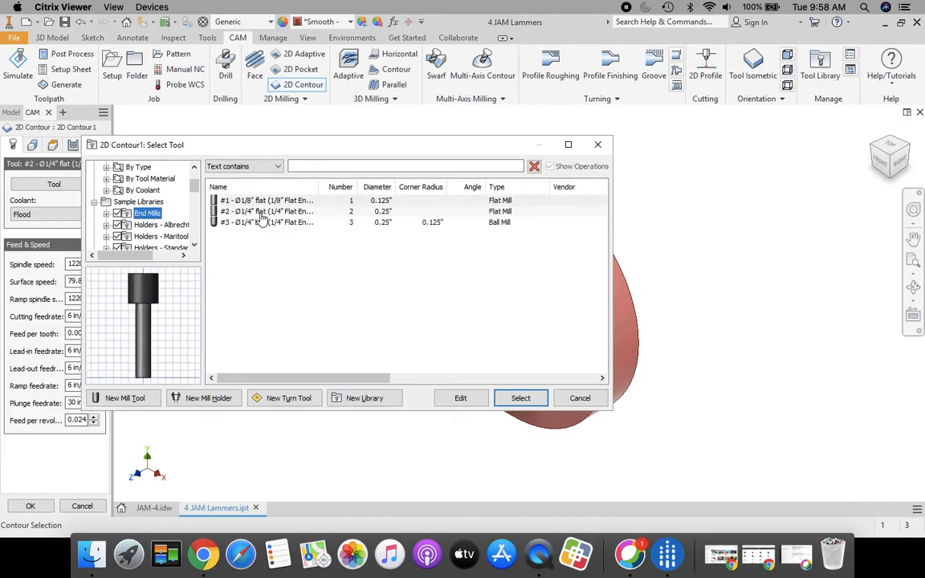
drag(194, 185, 195, 241)
click(145, 237)
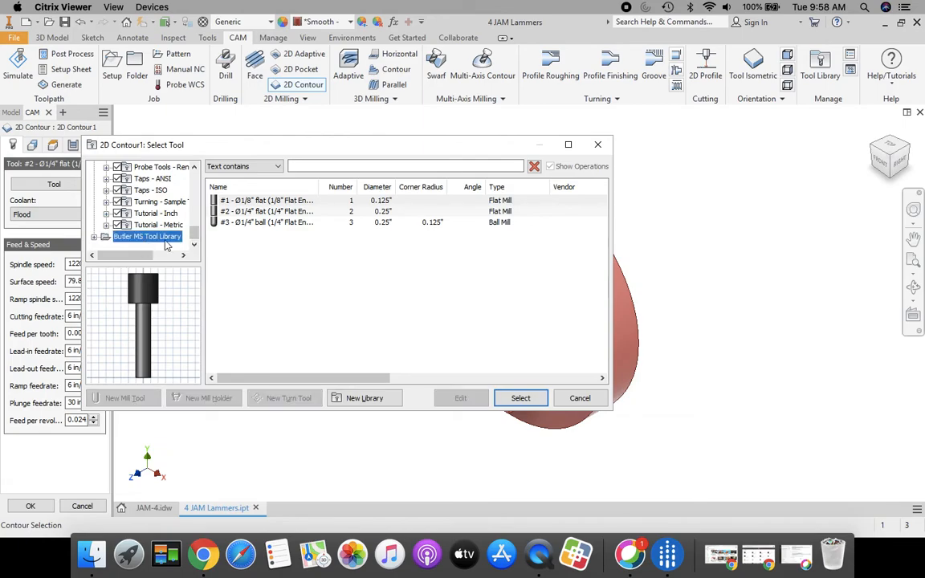
click(249, 212)
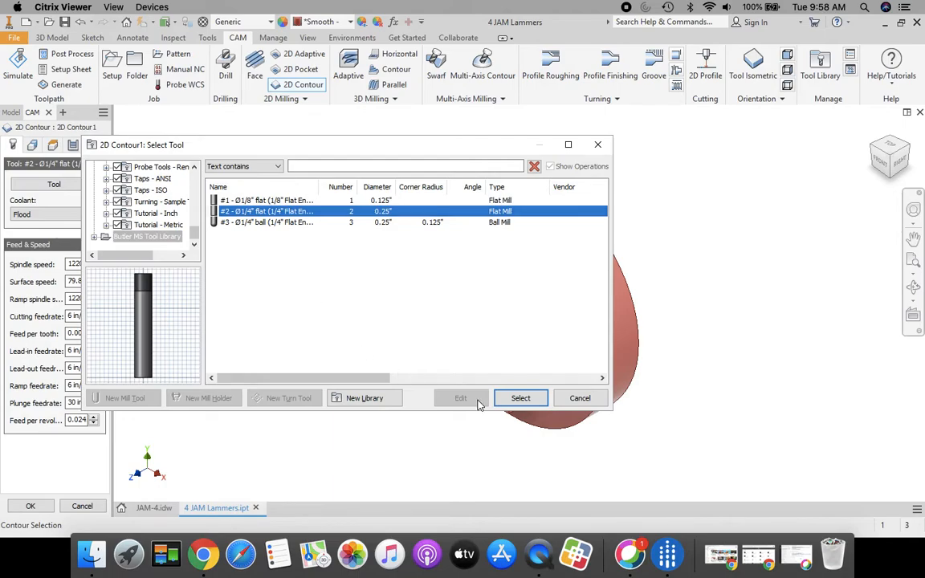
click(520, 397)
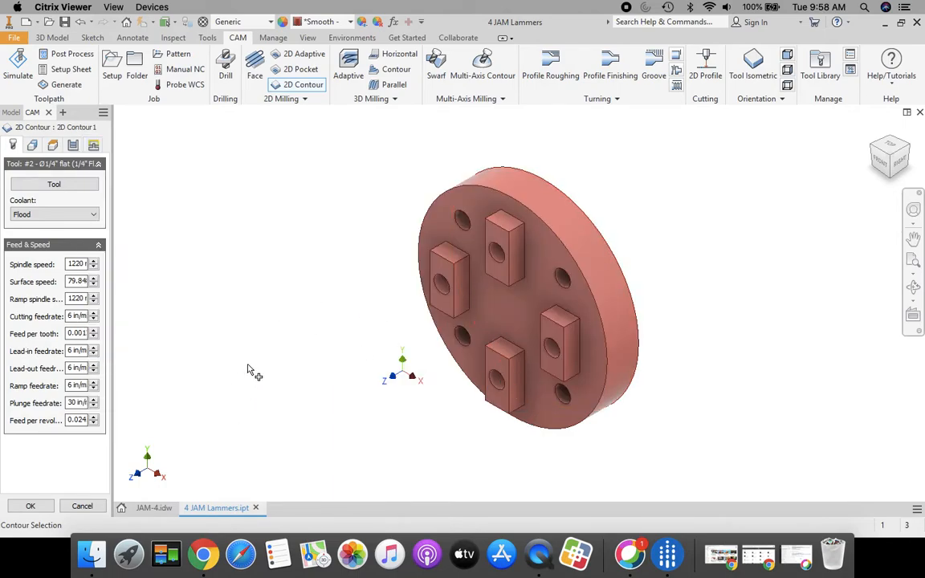
click(32, 147)
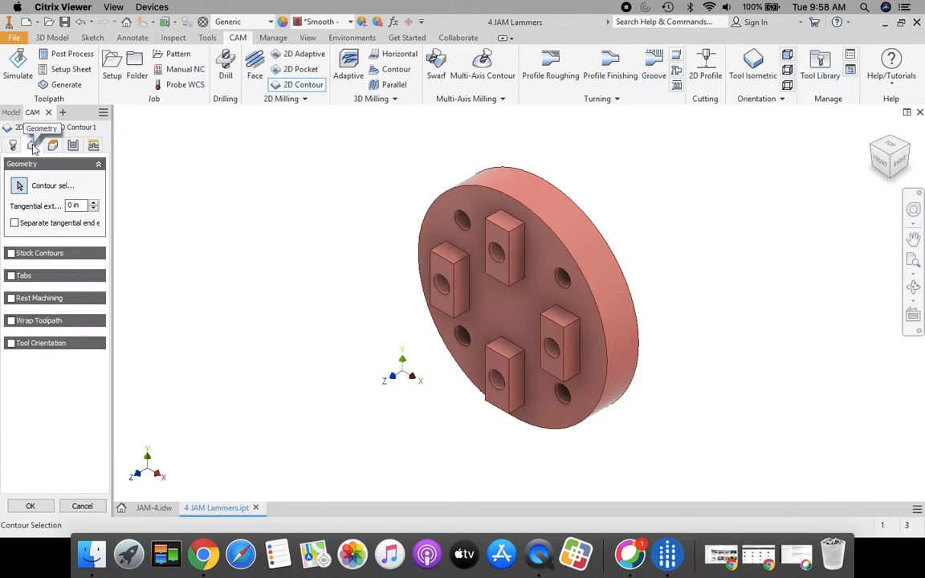
click(634, 296)
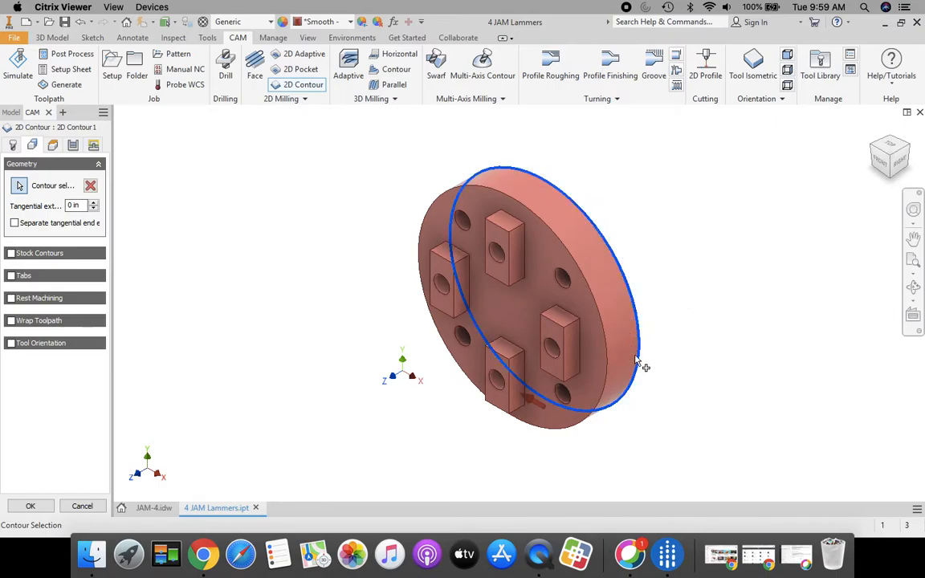
Set the contour's clearance height to 0.2 in from Model top and reference its retract and feed heights to Model top
click(53, 146)
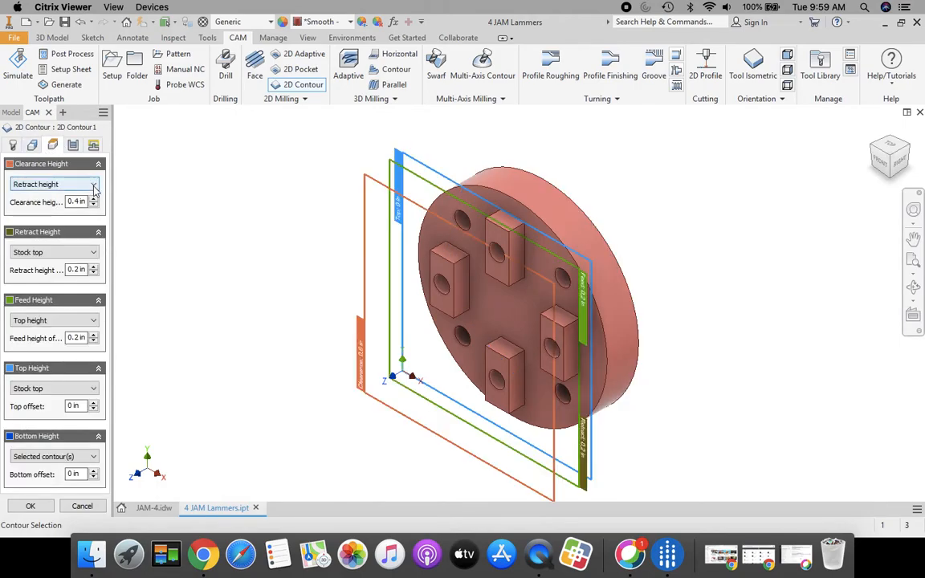
click(94, 186)
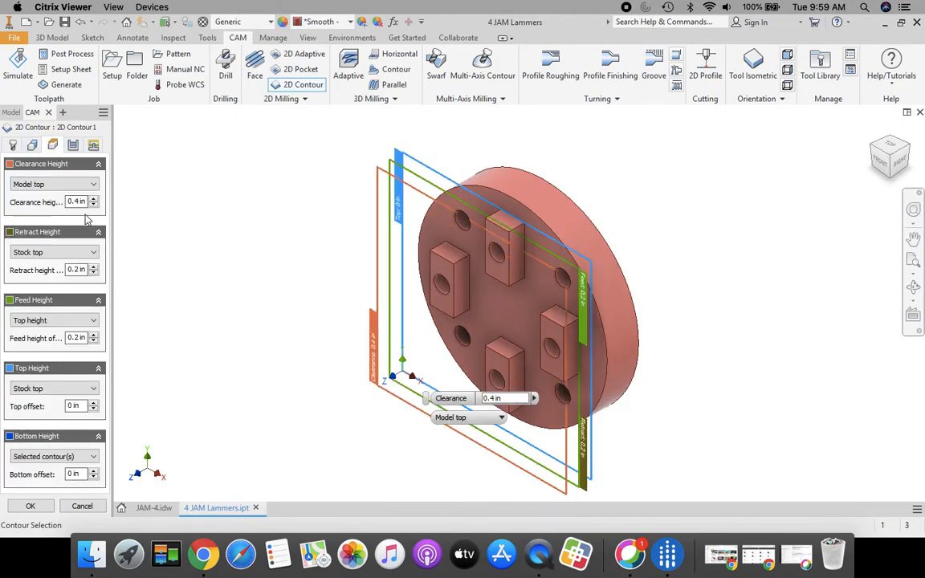
click(93, 206)
click(93, 205)
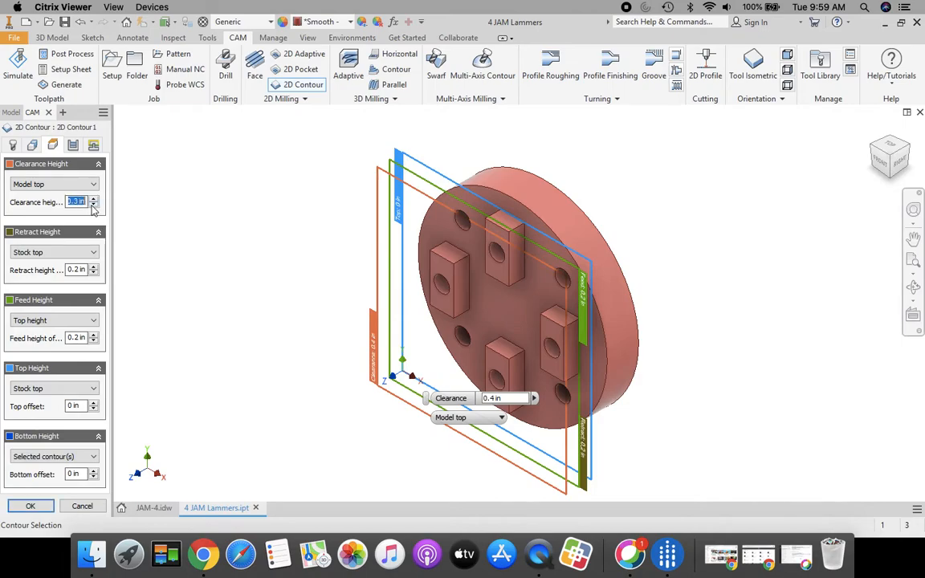
click(55, 252)
click(32, 295)
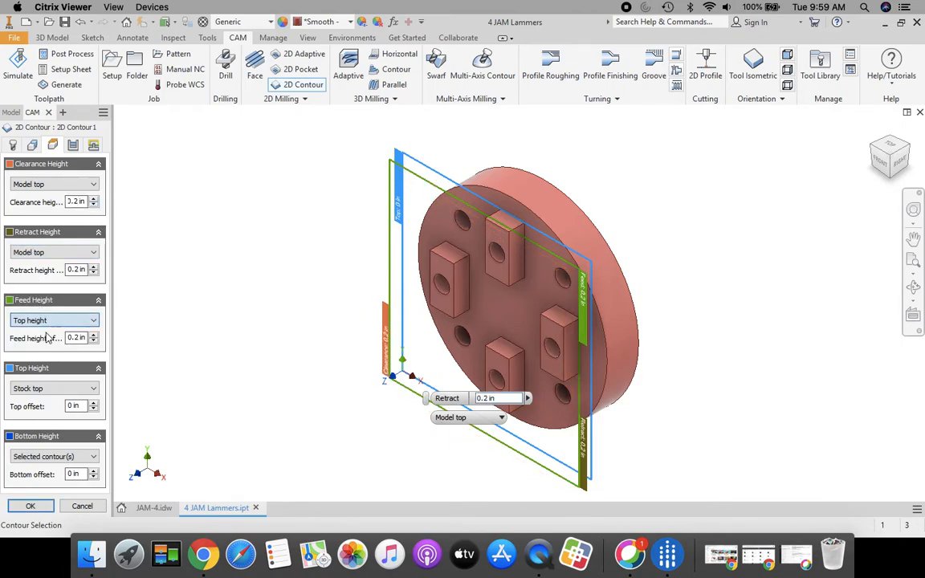
click(48, 321)
click(71, 380)
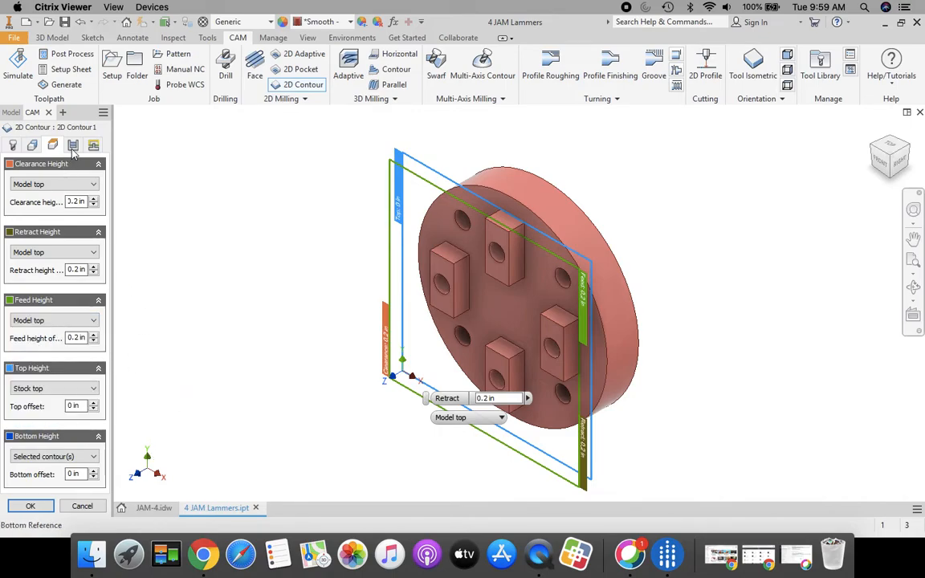
scroll(72, 163, up, 1)
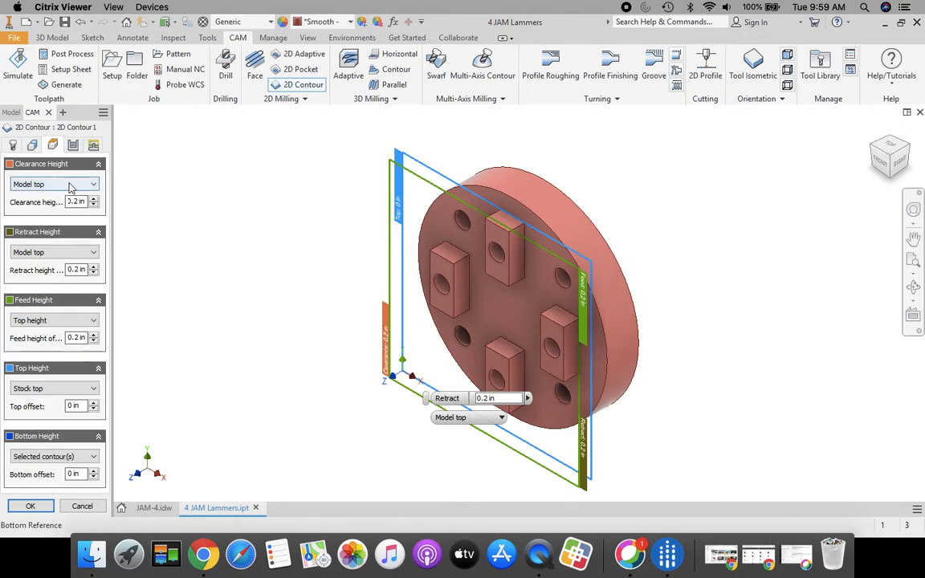
Review the contour's passes, disable its lead-in and lead-out, and accept the operation
click(73, 147)
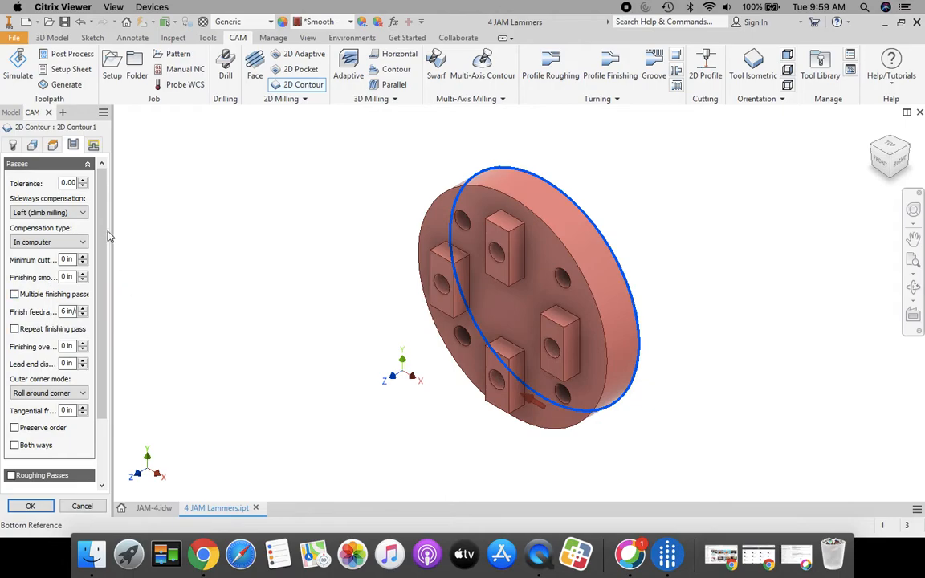
scroll(105, 253, down, 2)
scroll(104, 254, down, 5)
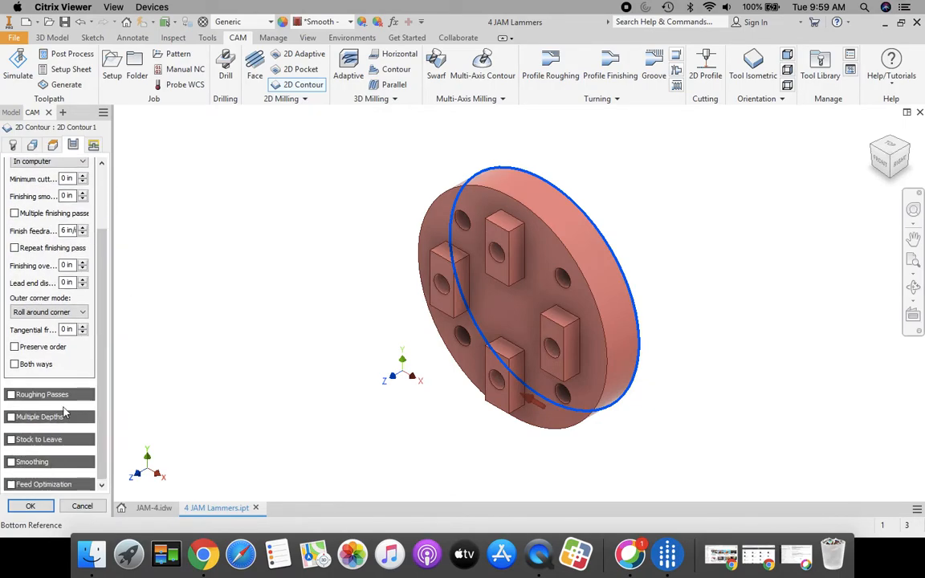
scroll(58, 379, up, 7)
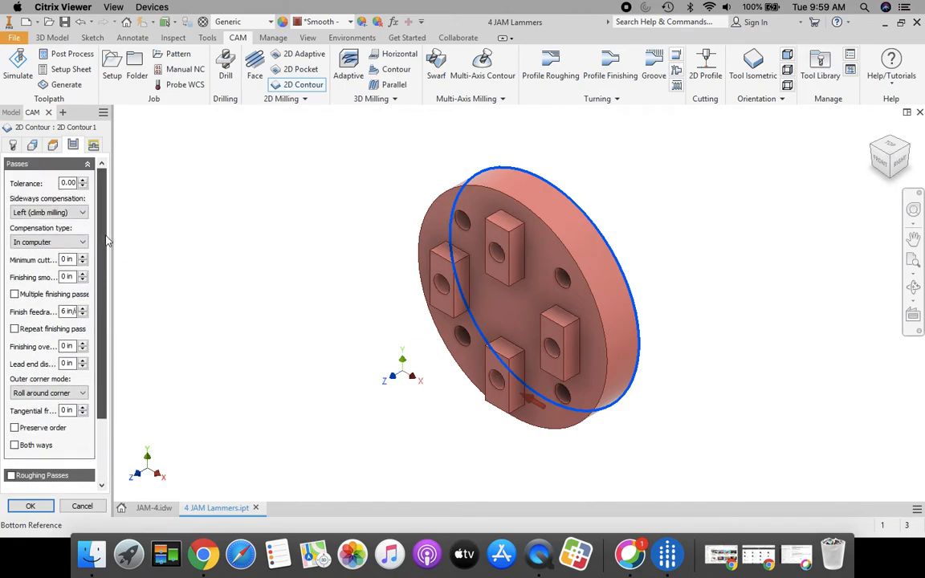
click(93, 145)
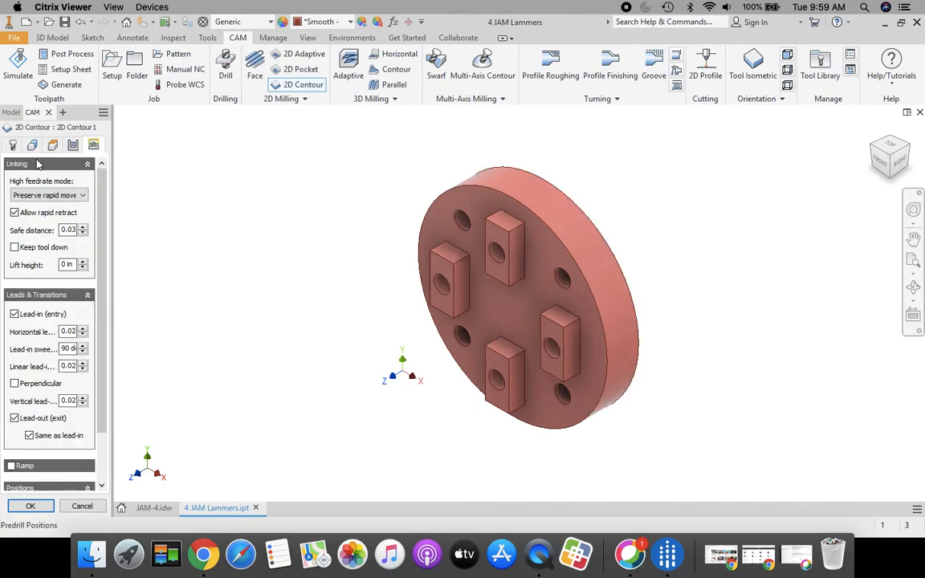
click(14, 314)
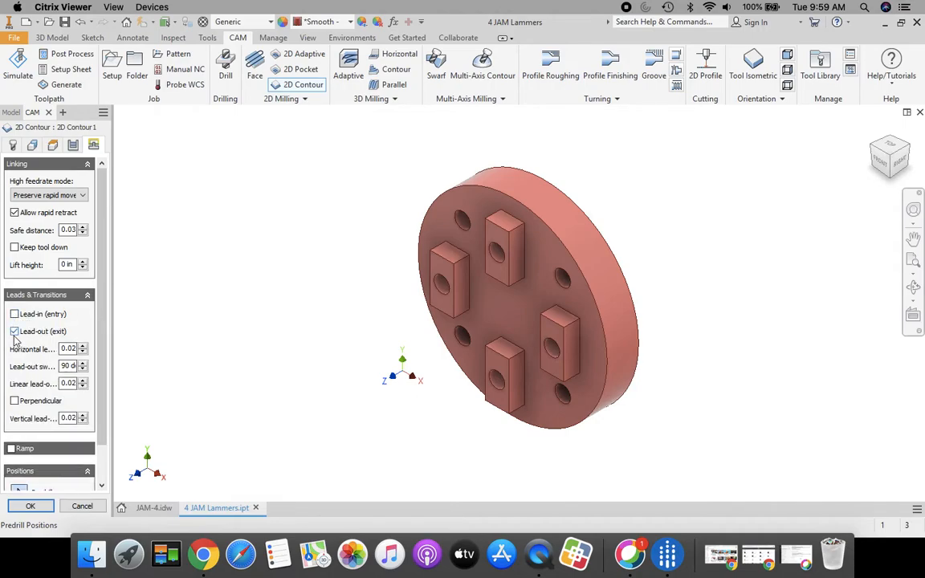
click(15, 331)
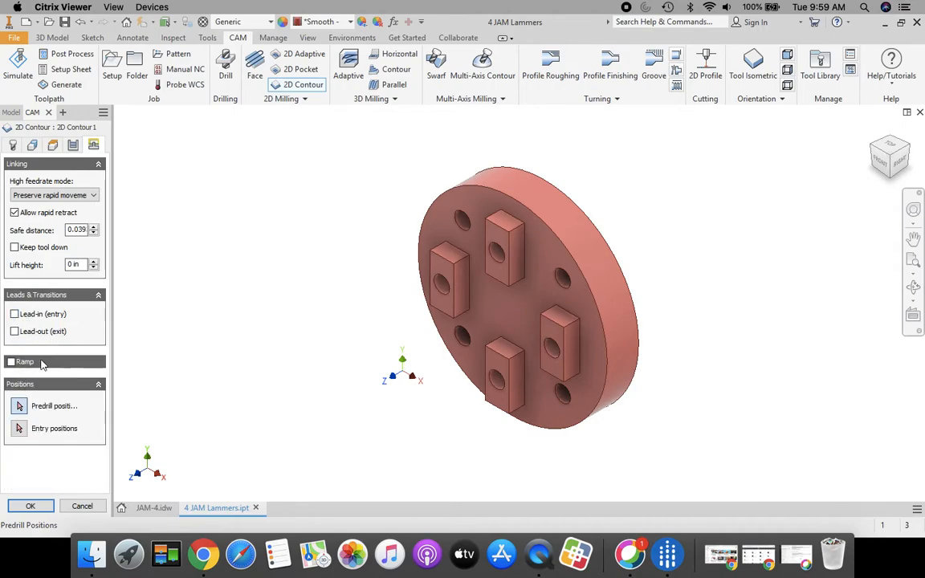
click(30, 507)
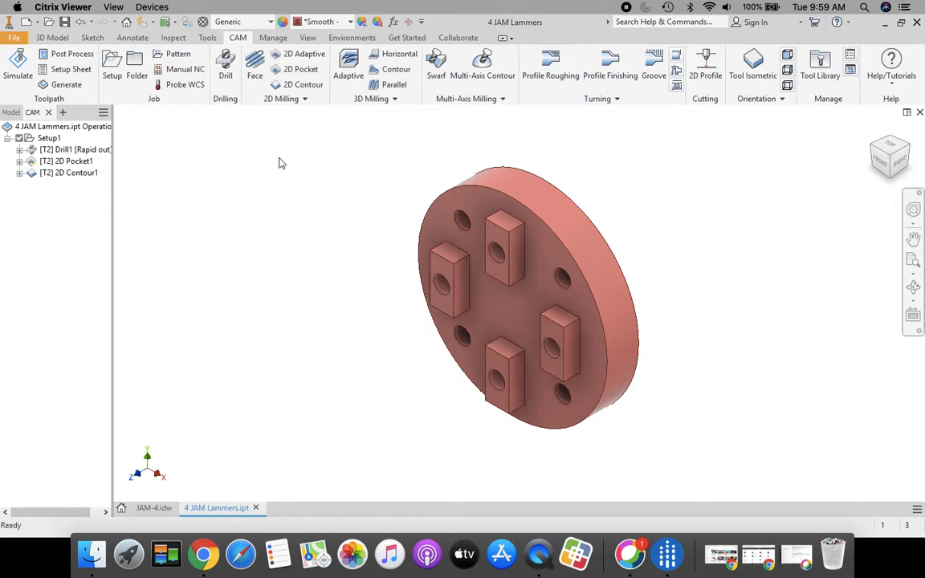
Simulate all the toolpaths with the stock shown, watch the machining through to the end, and close the simulation
click(17, 65)
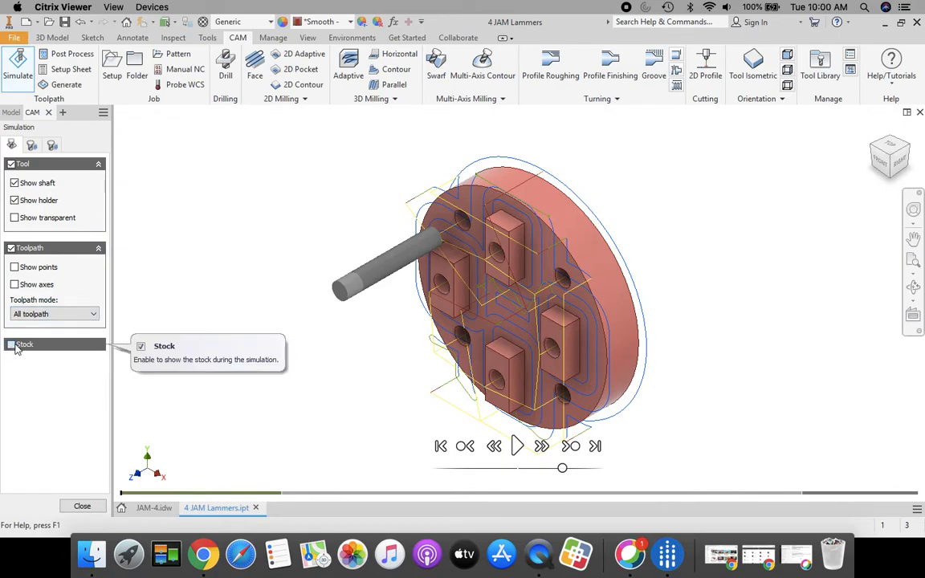
click(12, 345)
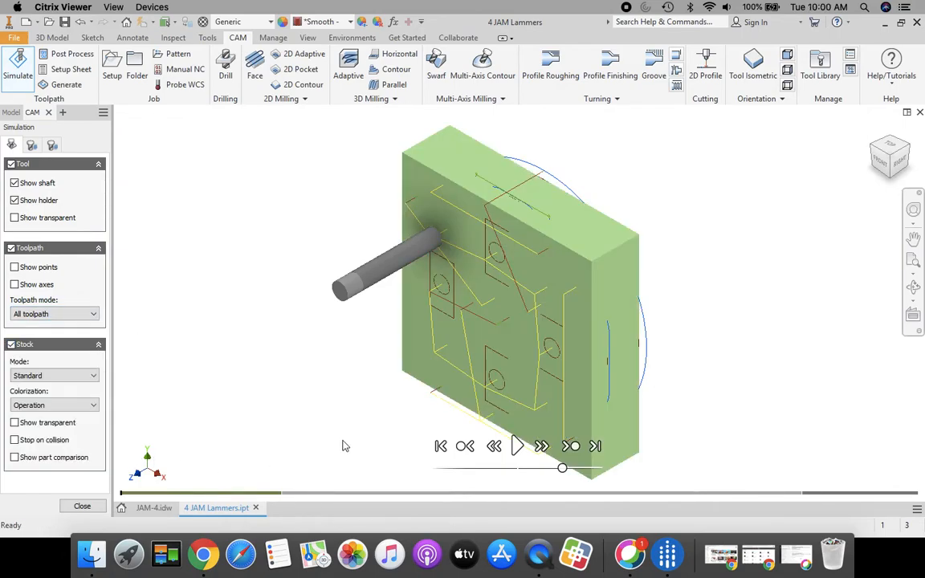
click(516, 446)
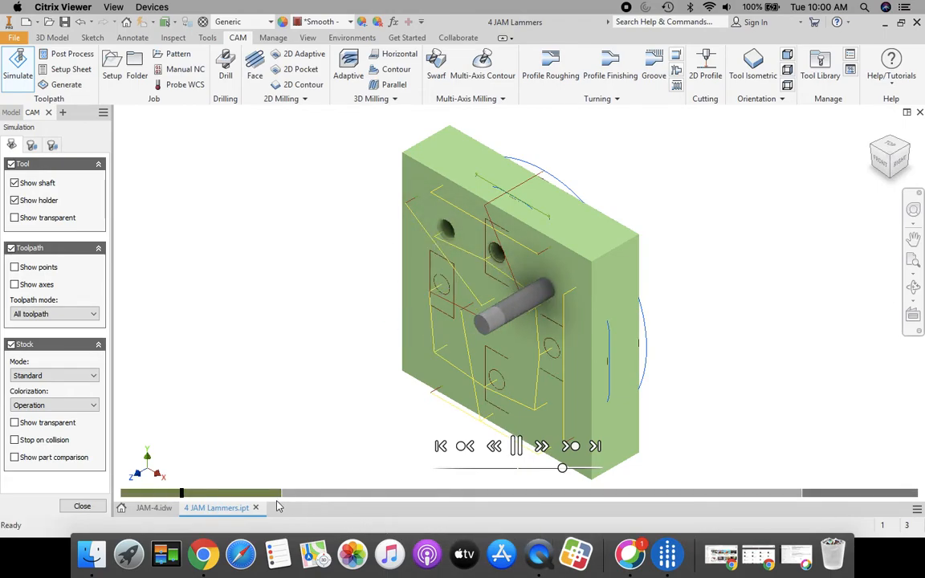
mouse_move(243, 496)
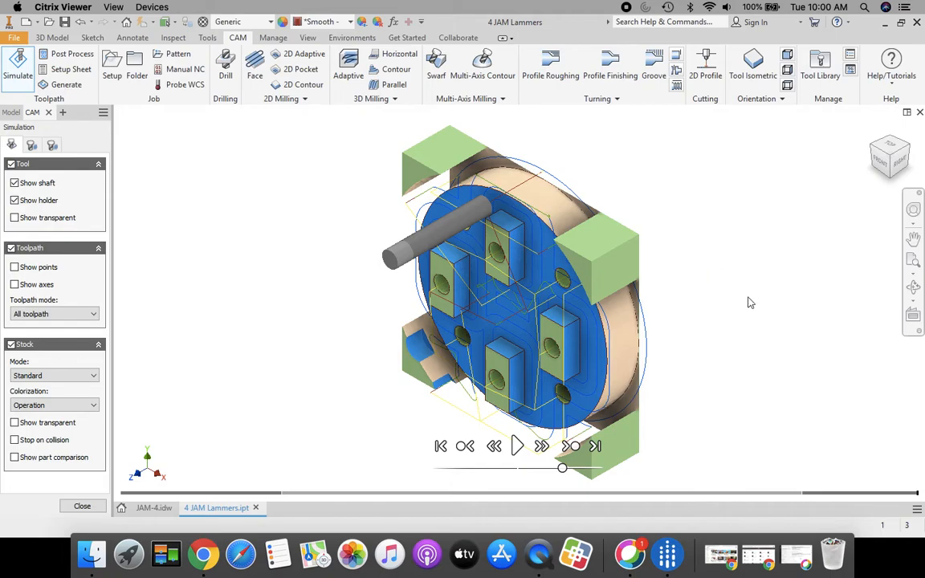
click(83, 507)
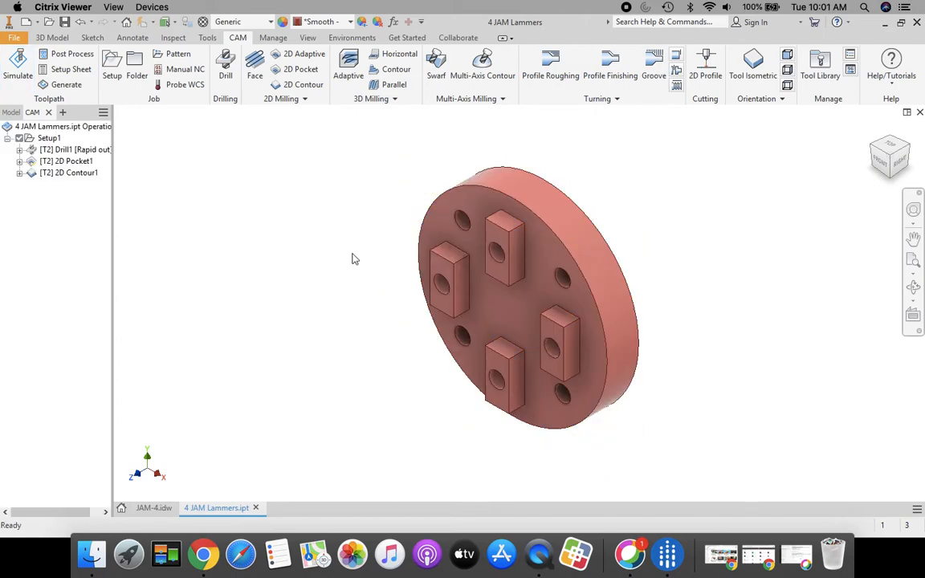
Save the part as an Inventor part under its current file name, replacing the existing file
click(13, 38)
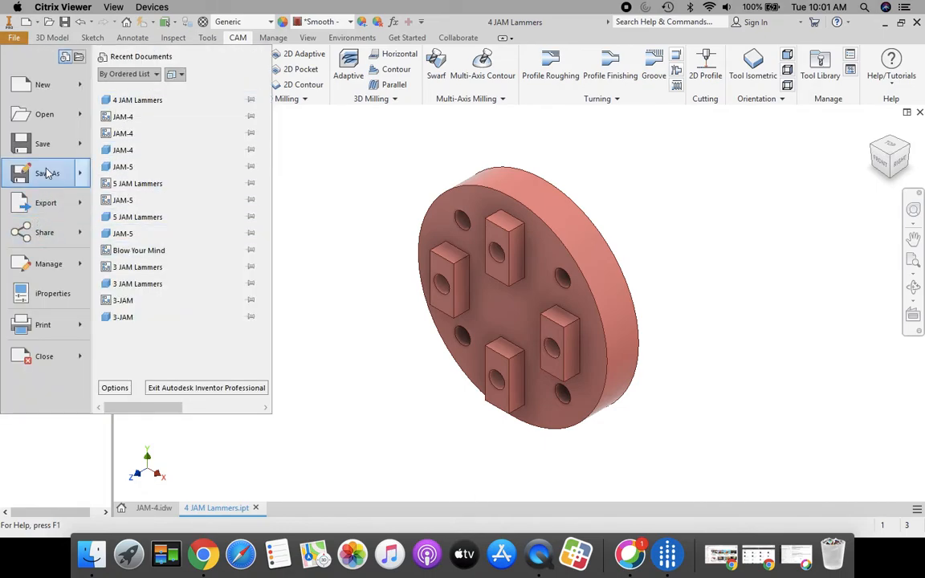
click(45, 177)
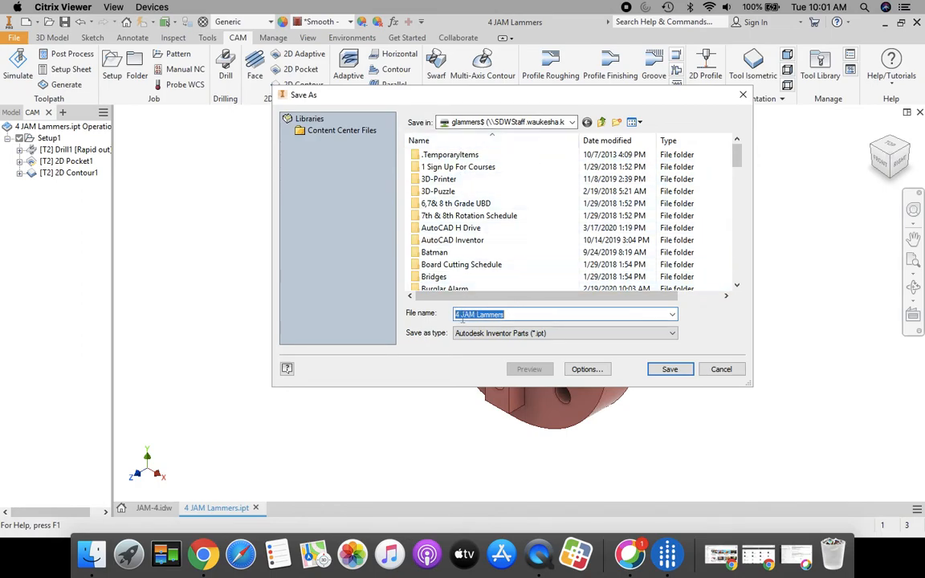
click(670, 371)
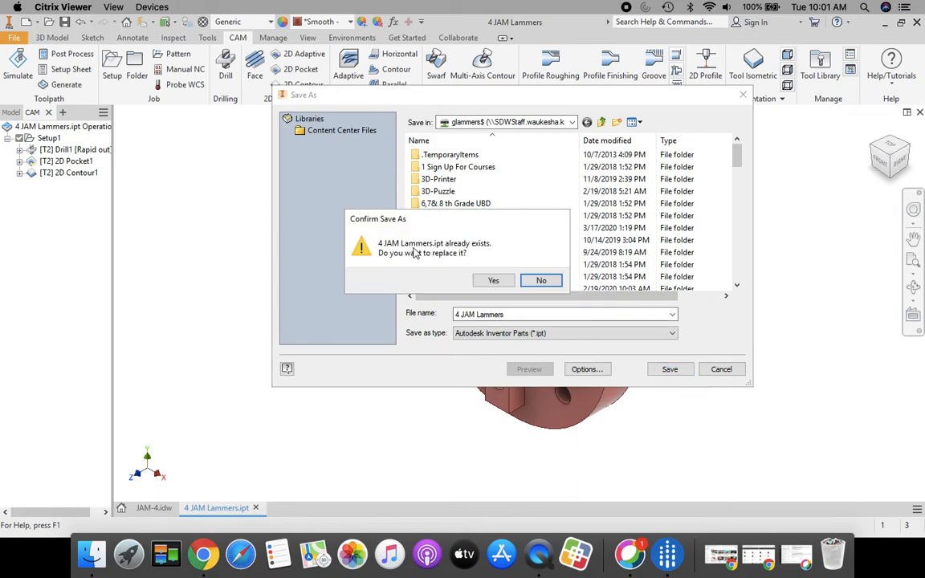
click(492, 281)
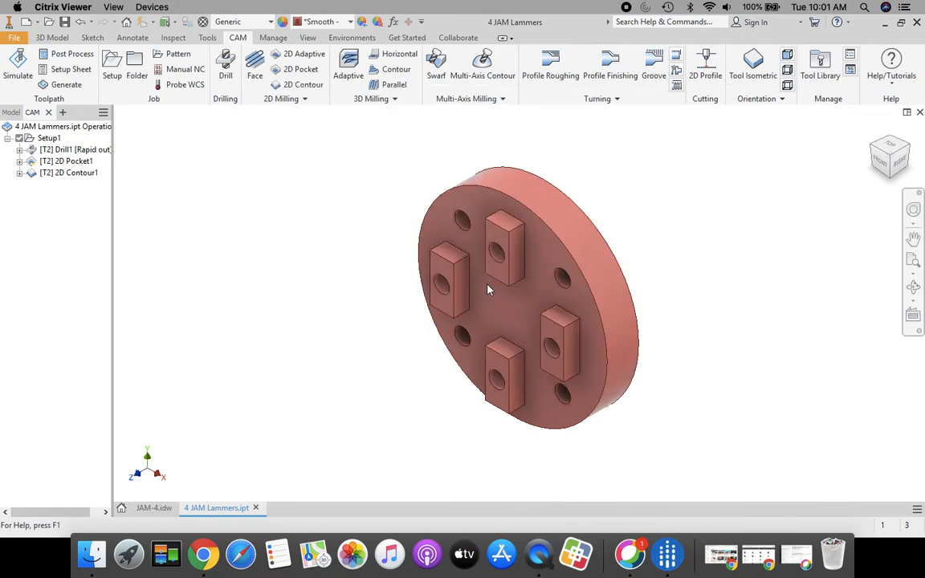
Try to save the open part in place and dismiss the notice
click(13, 38)
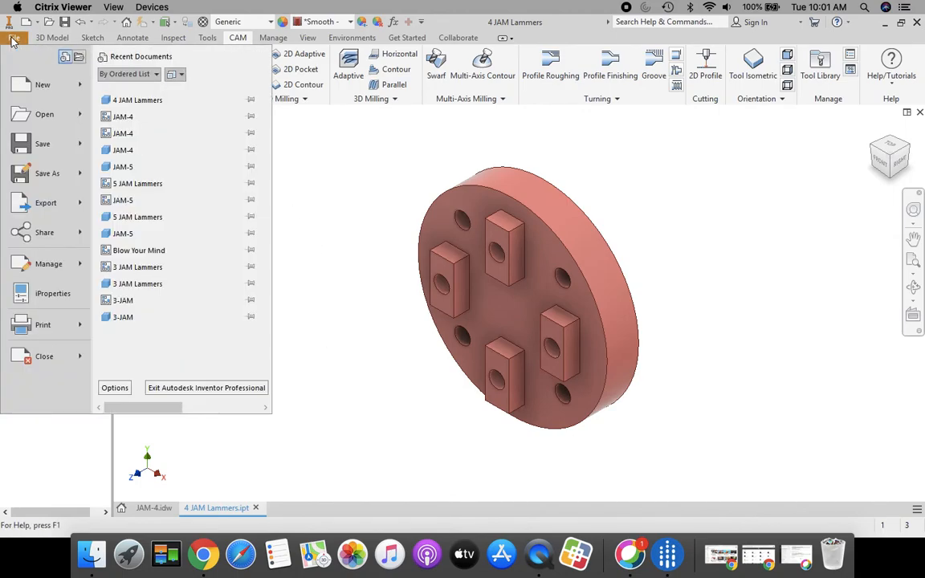
click(47, 146)
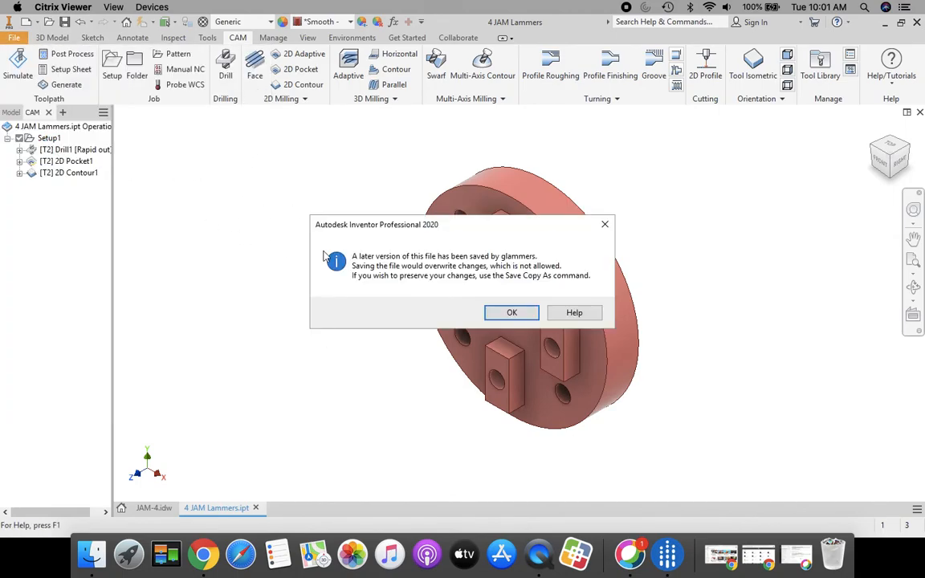
click(512, 315)
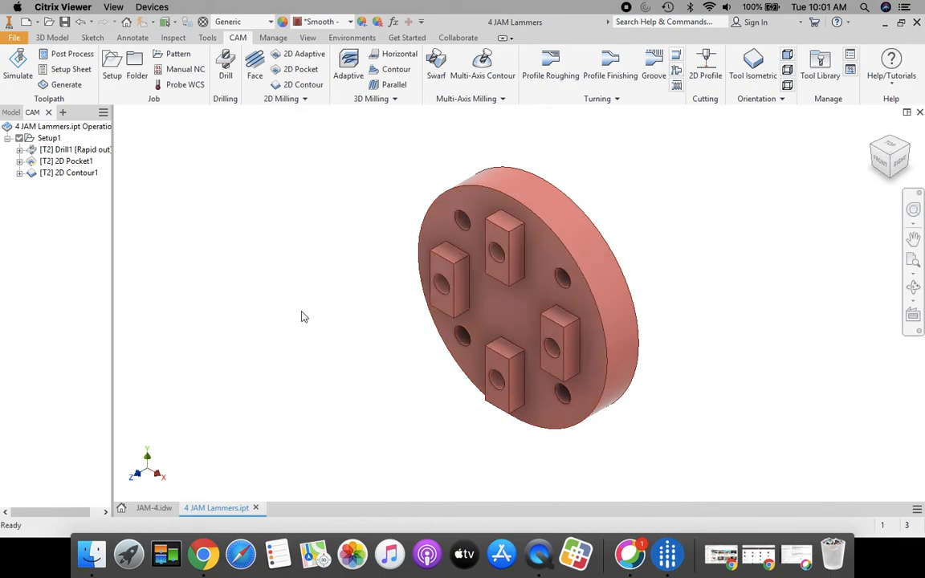